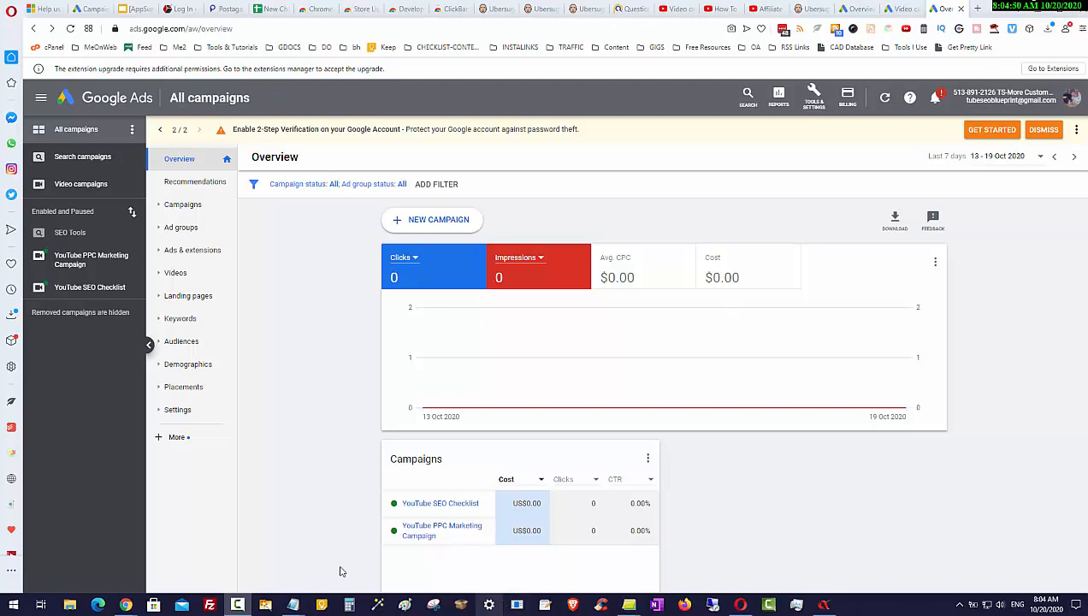
Switch to the delim.co browser window and open the YouTube Ads Checklist extension
mouse_move(125, 604)
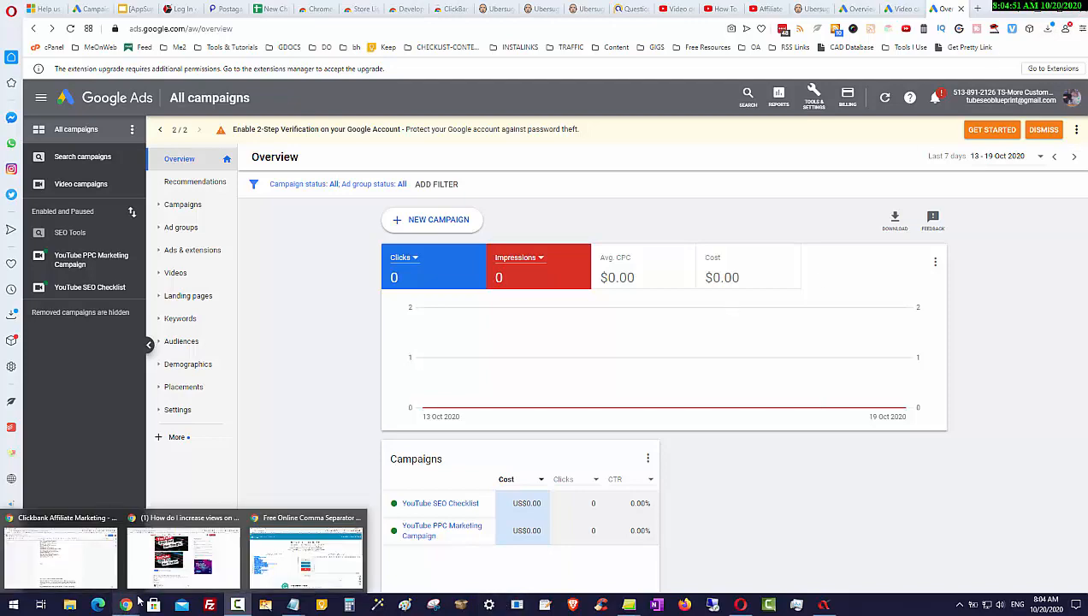
click(315, 541)
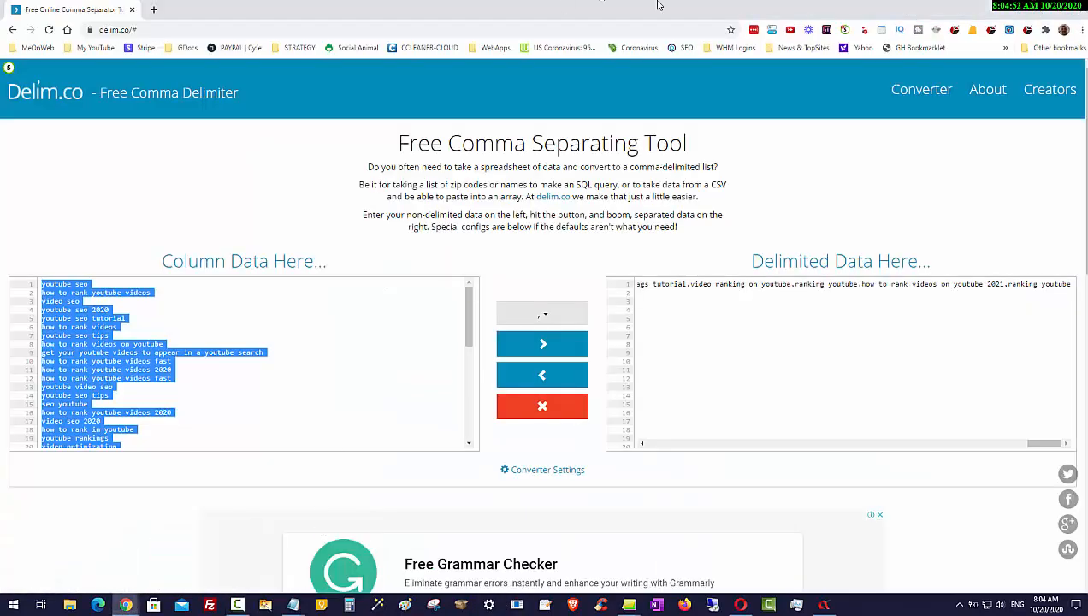
click(1027, 31)
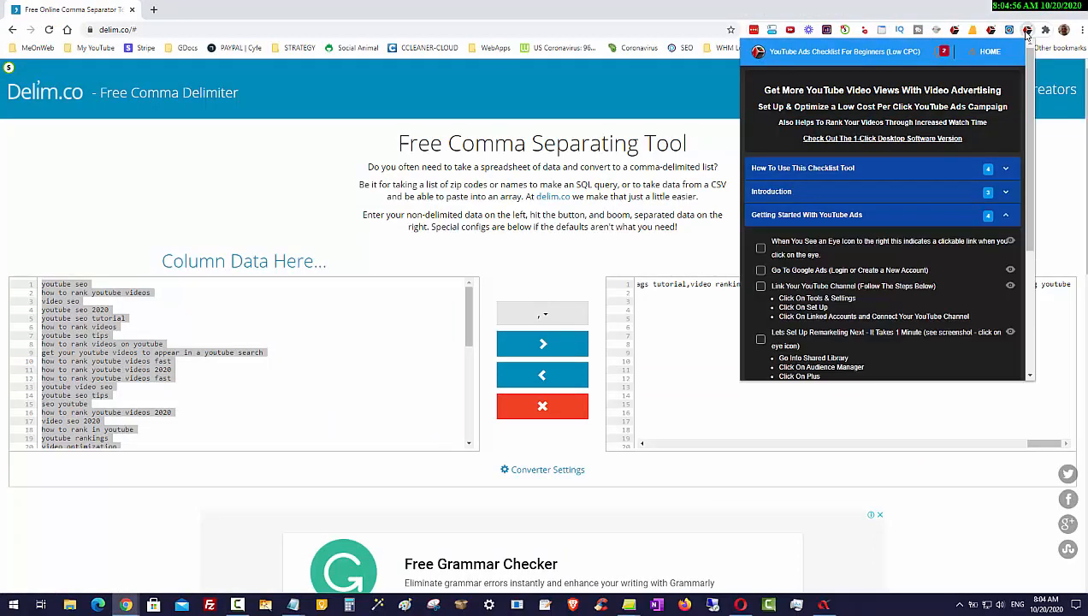
Tick the first checklist items under Getting Started With YouTube Ads, then collapse that section
click(828, 218)
click(828, 218)
click(760, 247)
click(761, 272)
click(761, 287)
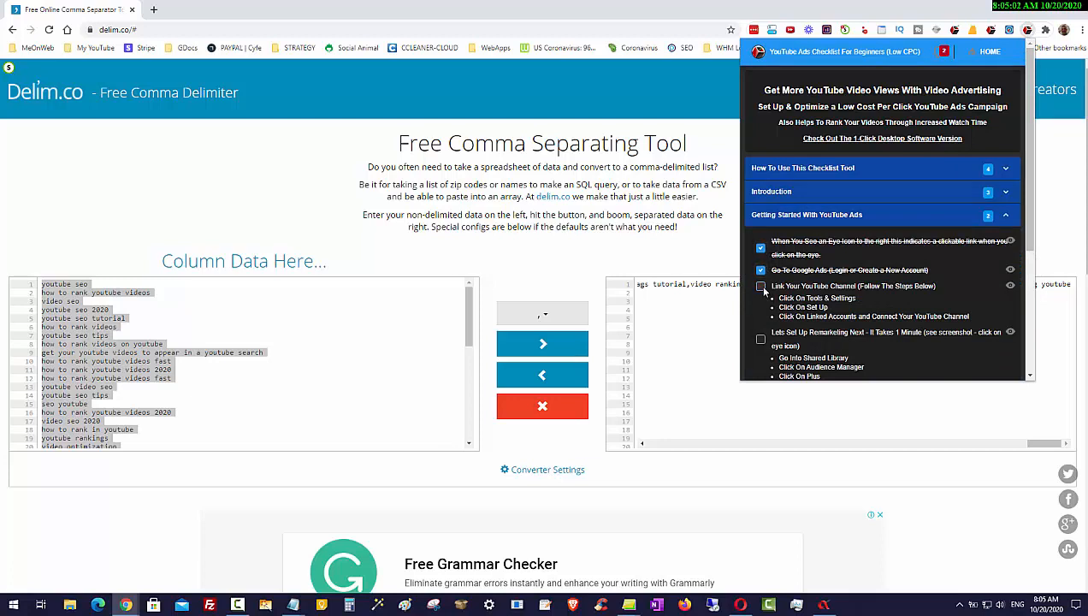
click(787, 219)
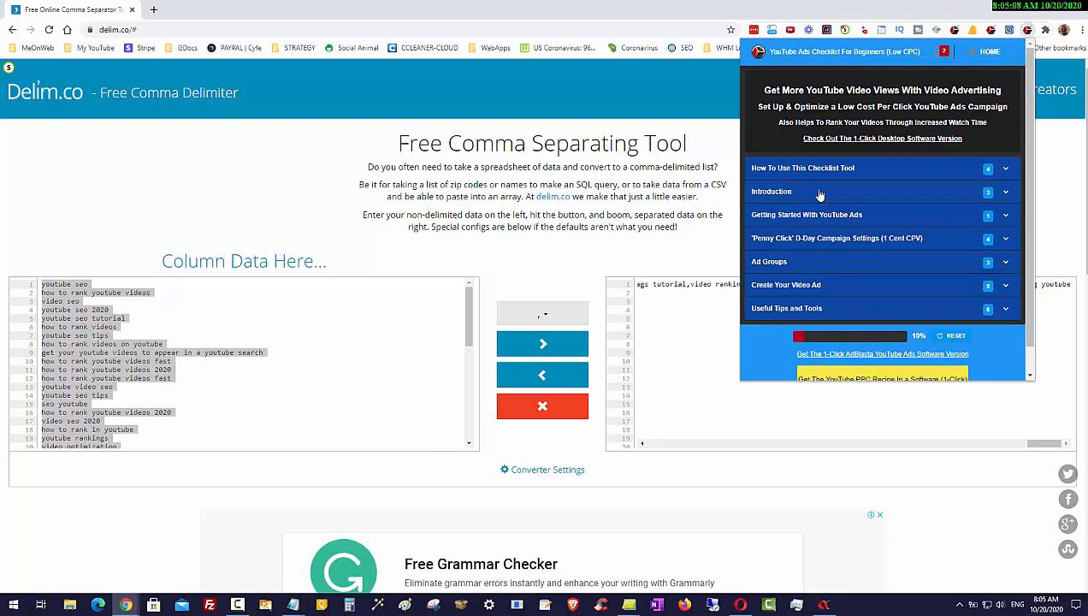
Tick Create Campaign and Campaign Settings Part 1 under the 'Penny Click' D-Day Campaign Settings section, then close the checklist
click(821, 239)
scroll(809, 197, down, 2)
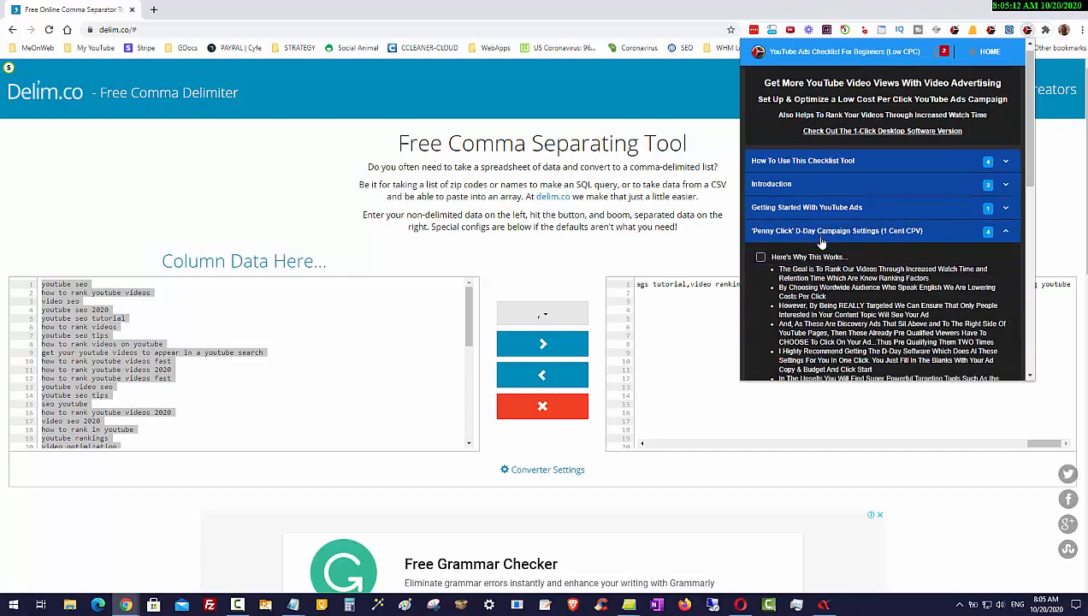
scroll(804, 181, down, 2)
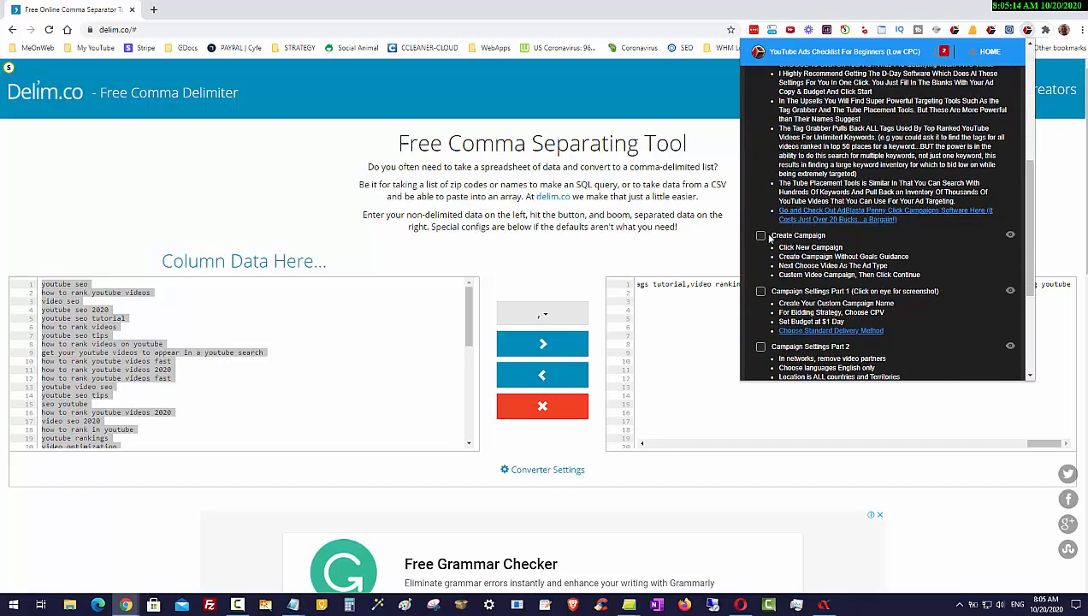
click(760, 235)
click(760, 292)
scroll(805, 273, up, 4)
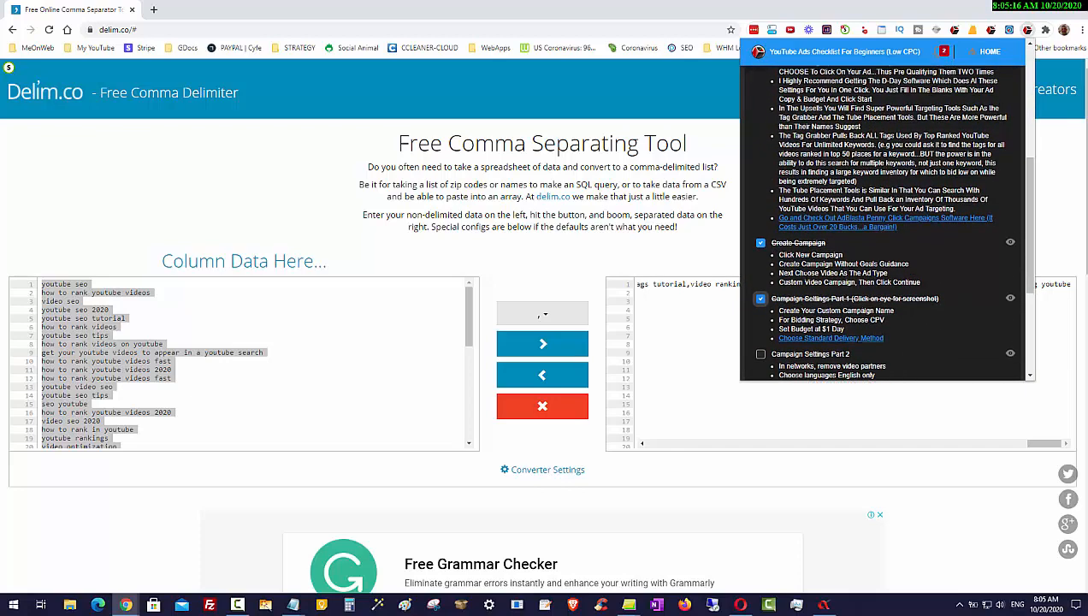
click(807, 241)
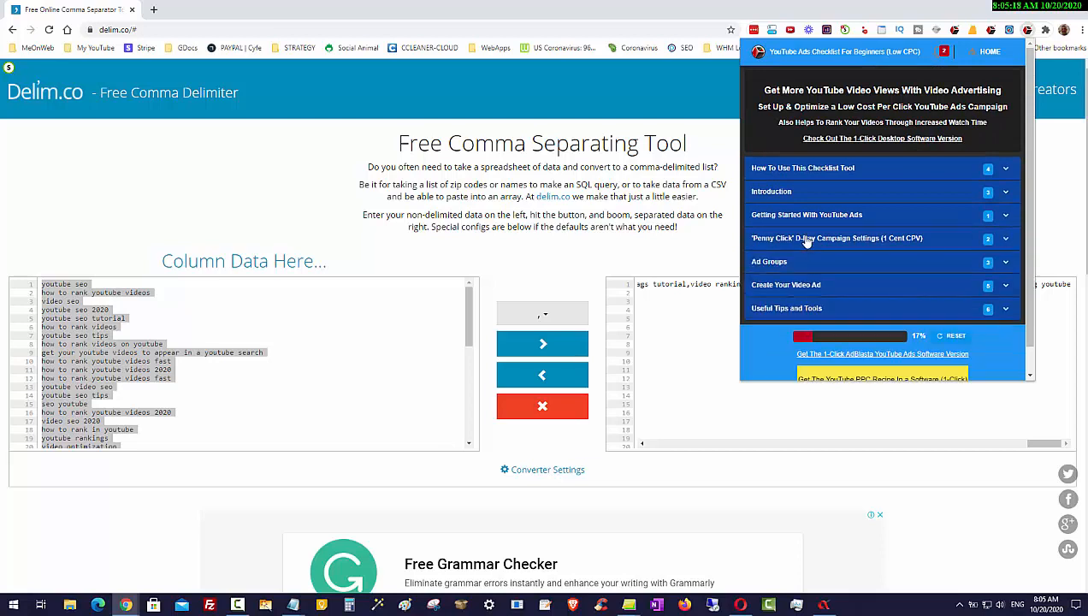
click(673, 257)
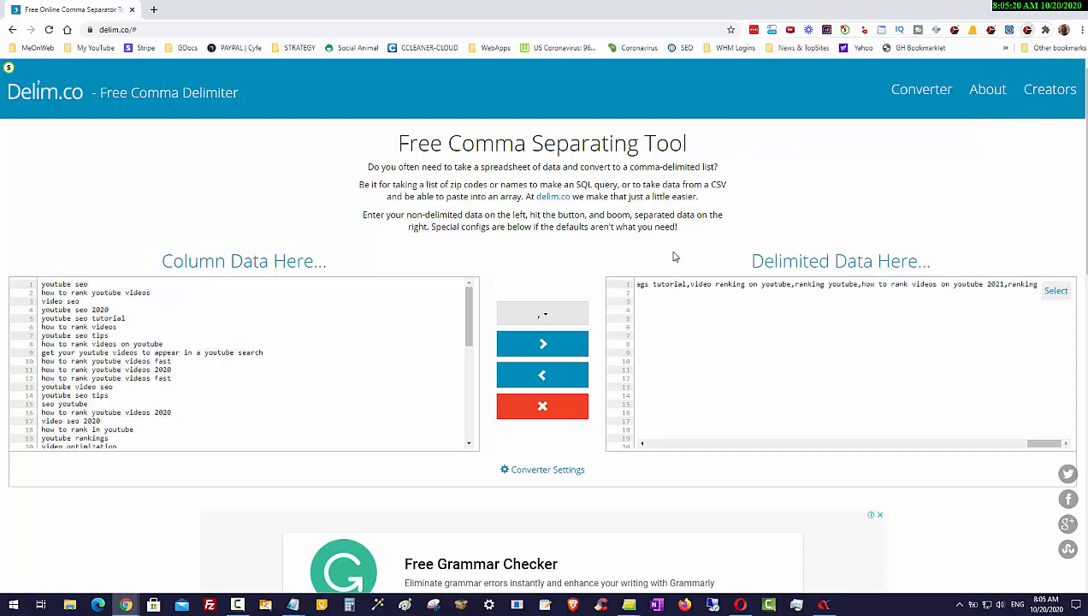
click(1020, 10)
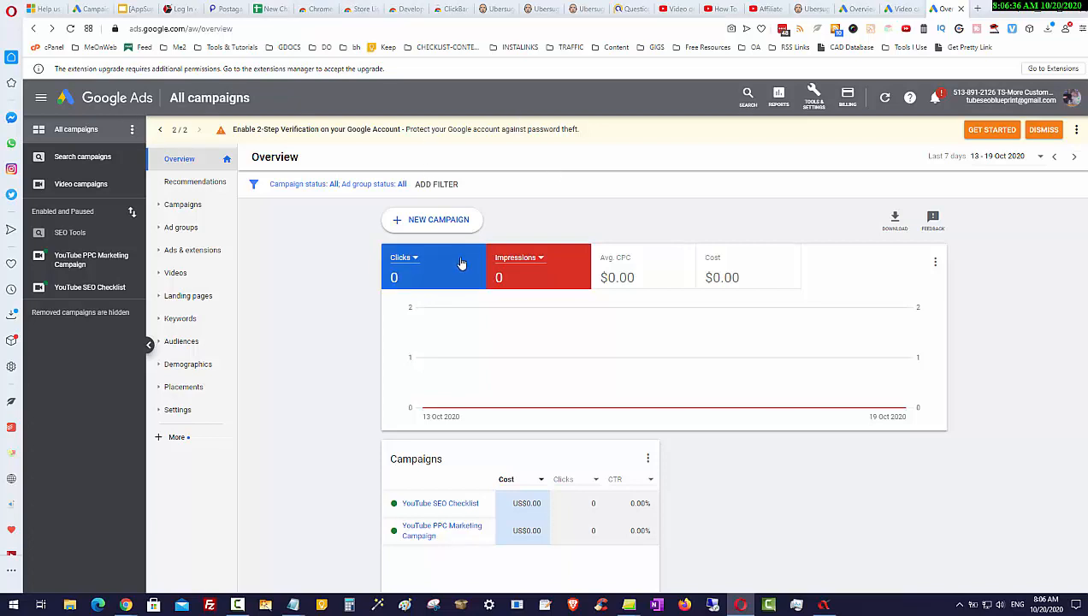
Start a new campaign without a goal's guidance, choosing the Video type and Custom video campaign subtype
click(442, 227)
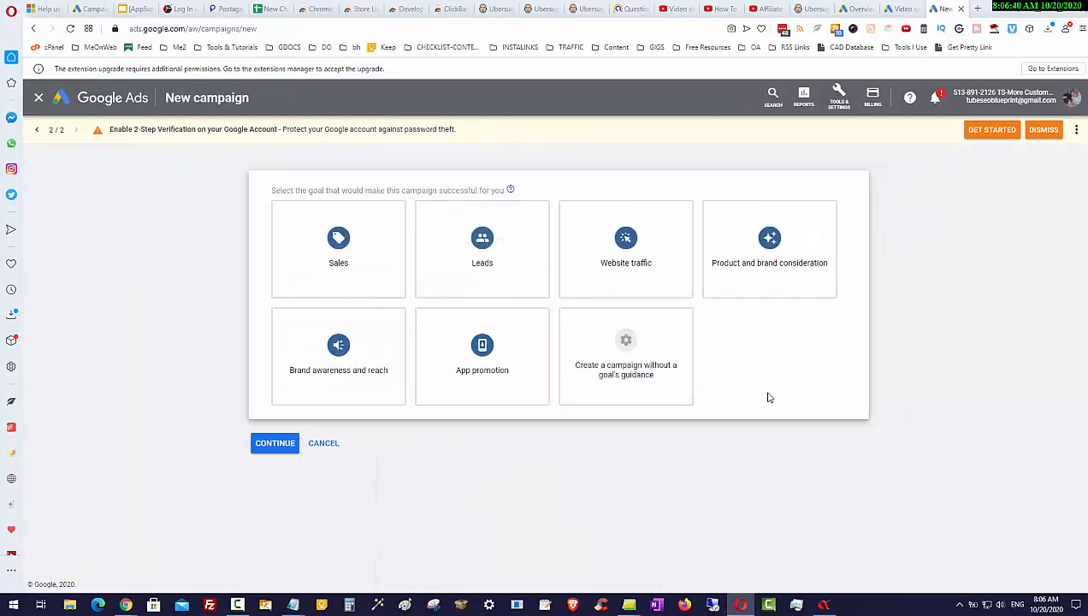
click(651, 376)
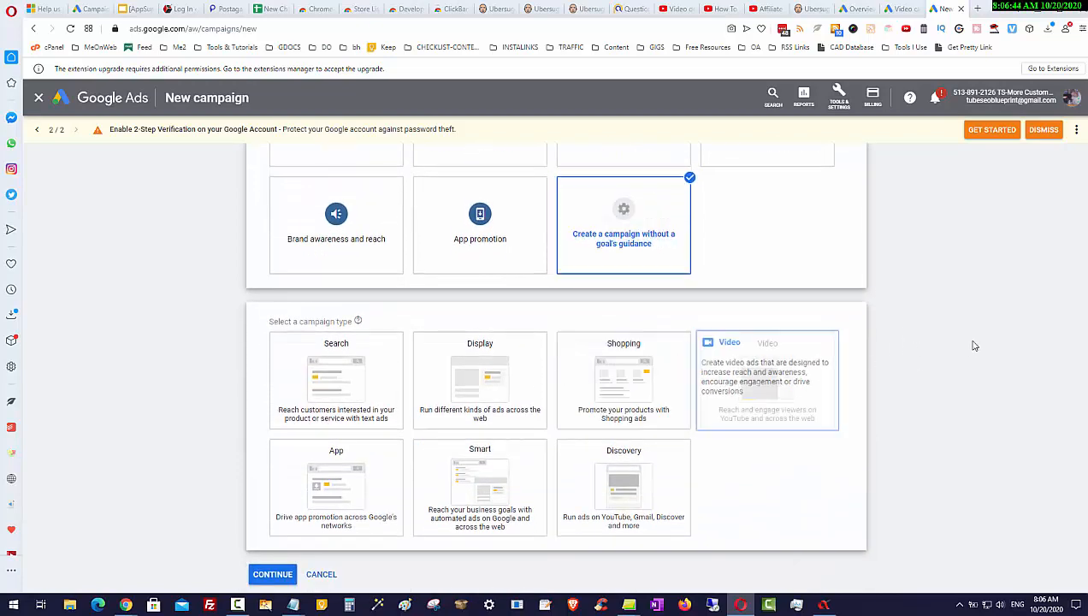
click(807, 390)
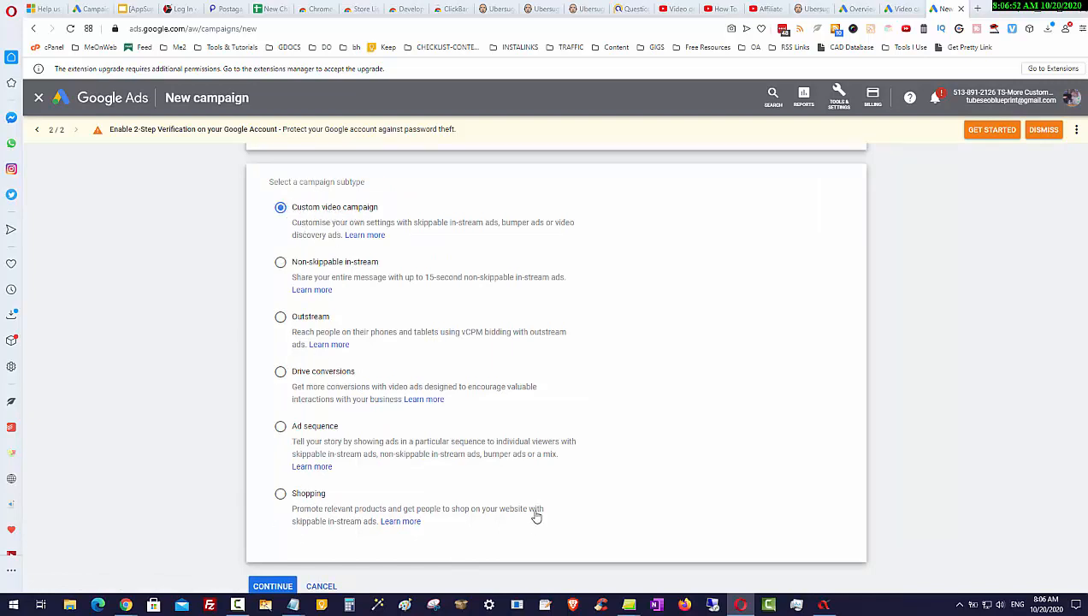
scroll(532, 517, down, 2)
click(272, 529)
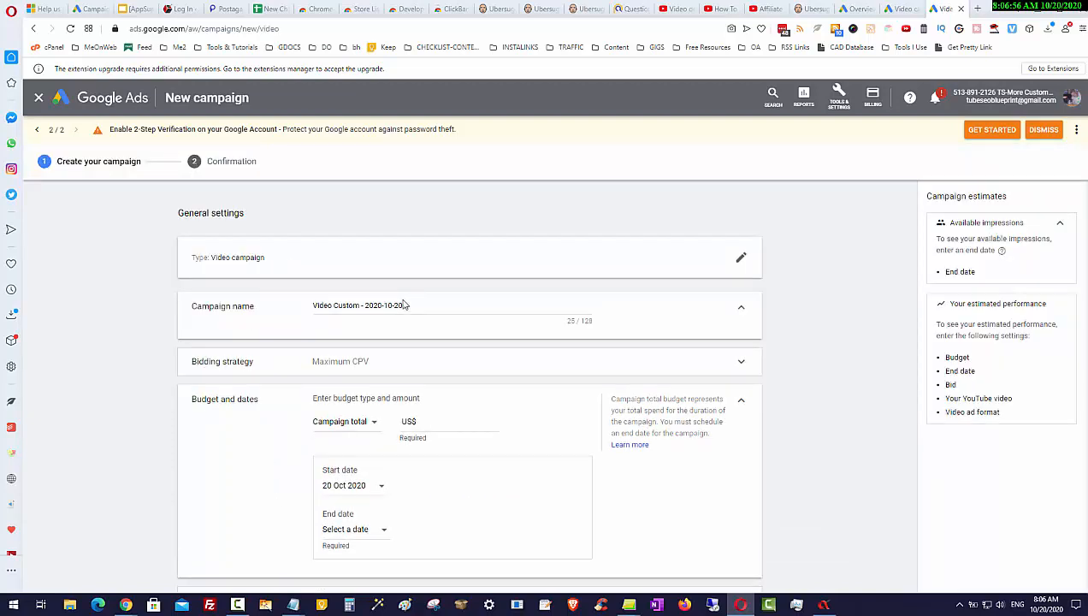
Rename the campaign as Vid Curate
drag(416, 304, 248, 311)
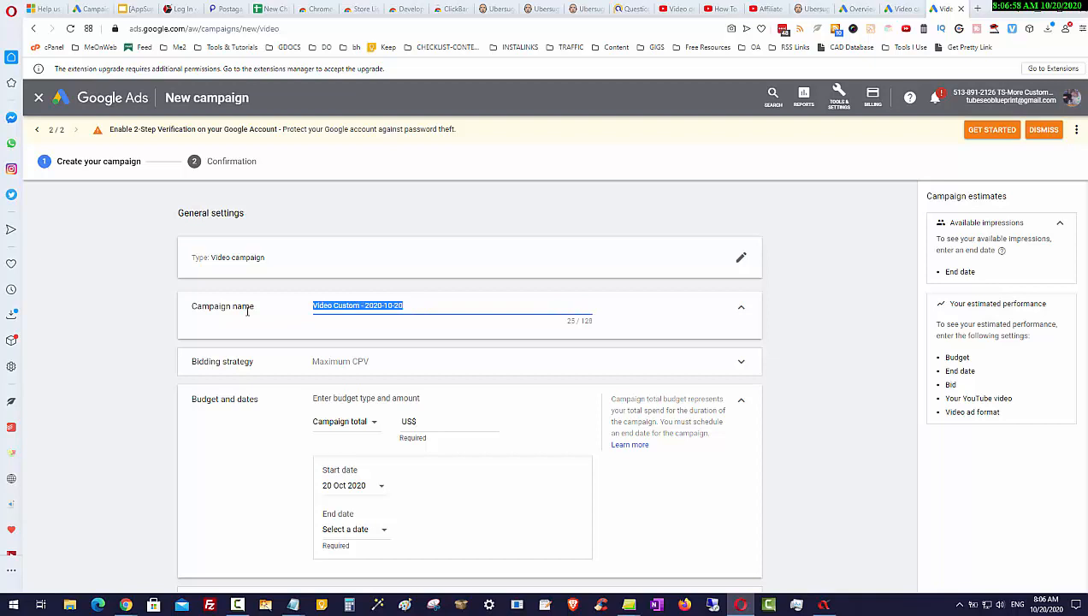
text(Vid )
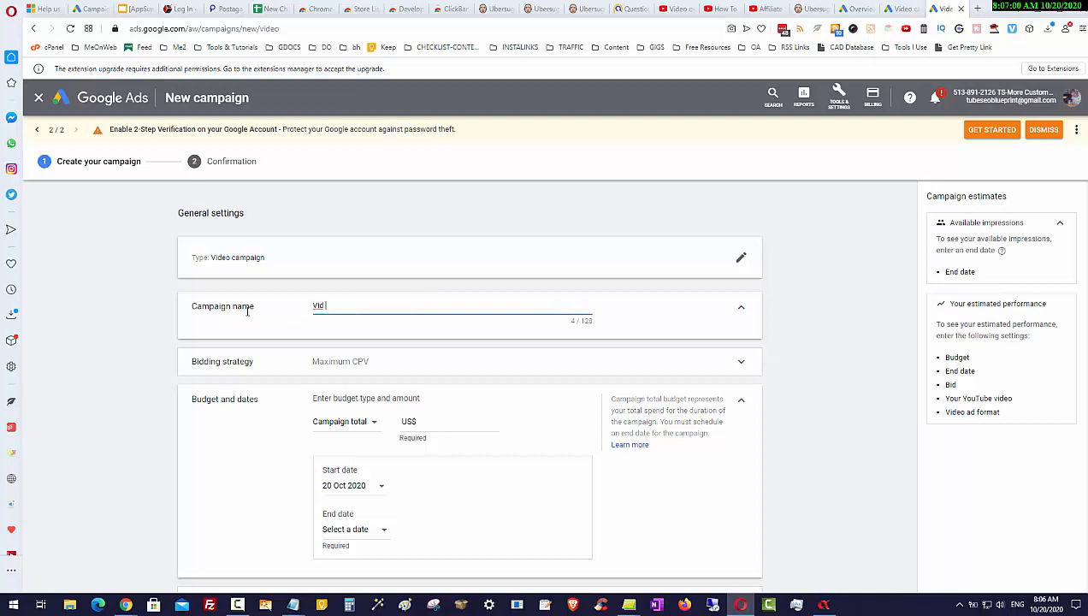
text(Curate)
Set the campaign budget to Daily with an amount of US$5.00
scroll(792, 445, down, 1)
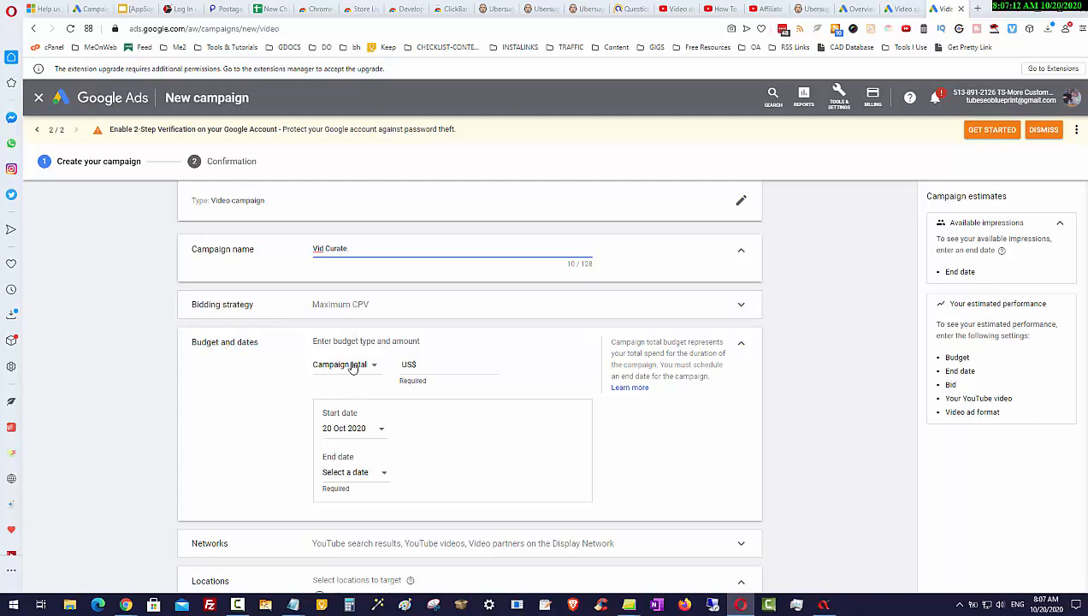
click(461, 363)
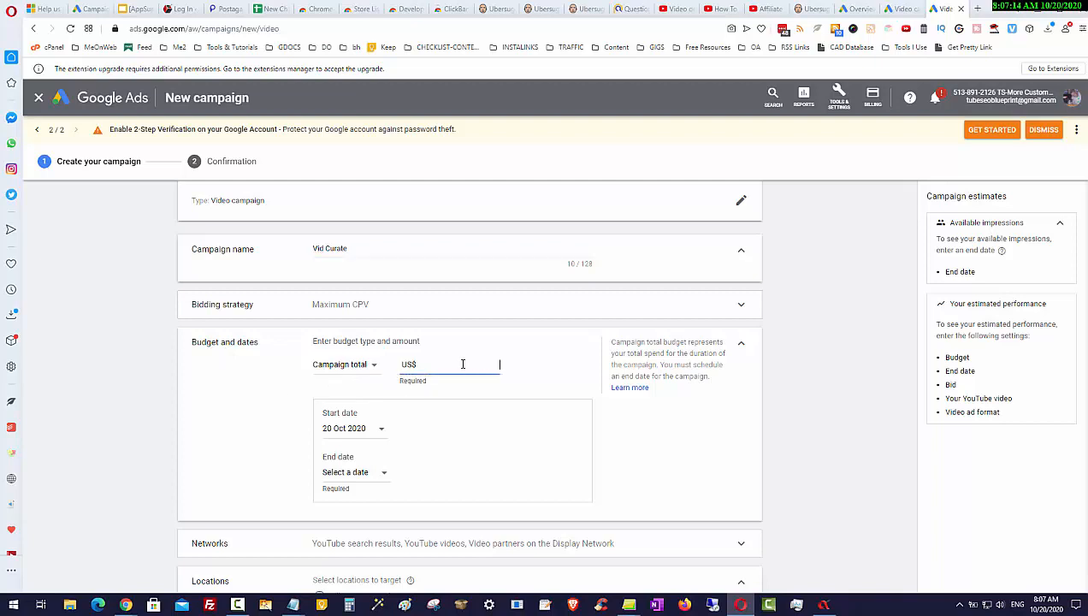
click(359, 374)
click(339, 377)
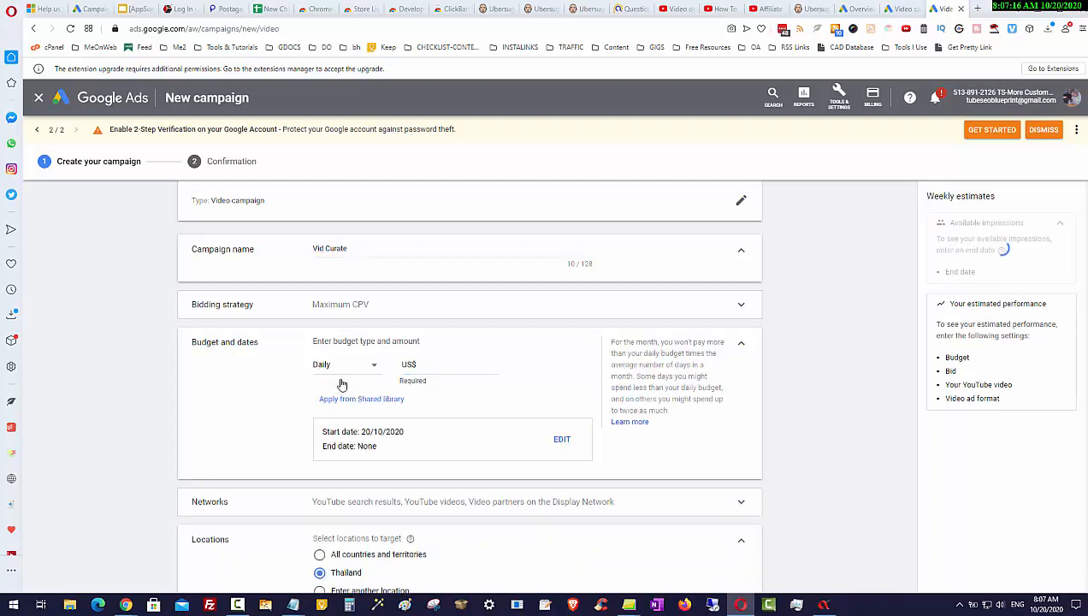
click(486, 363)
text(100)
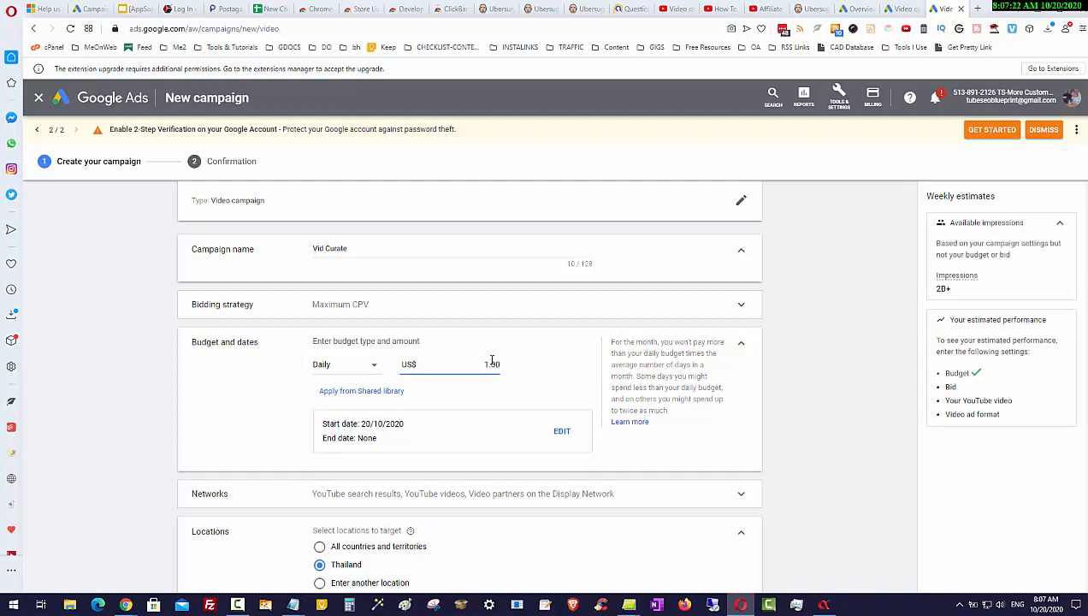
click(776, 345)
drag(487, 365, 483, 365)
text(5)
Target all countries and territories as the campaign location
scroll(536, 423, down, 2)
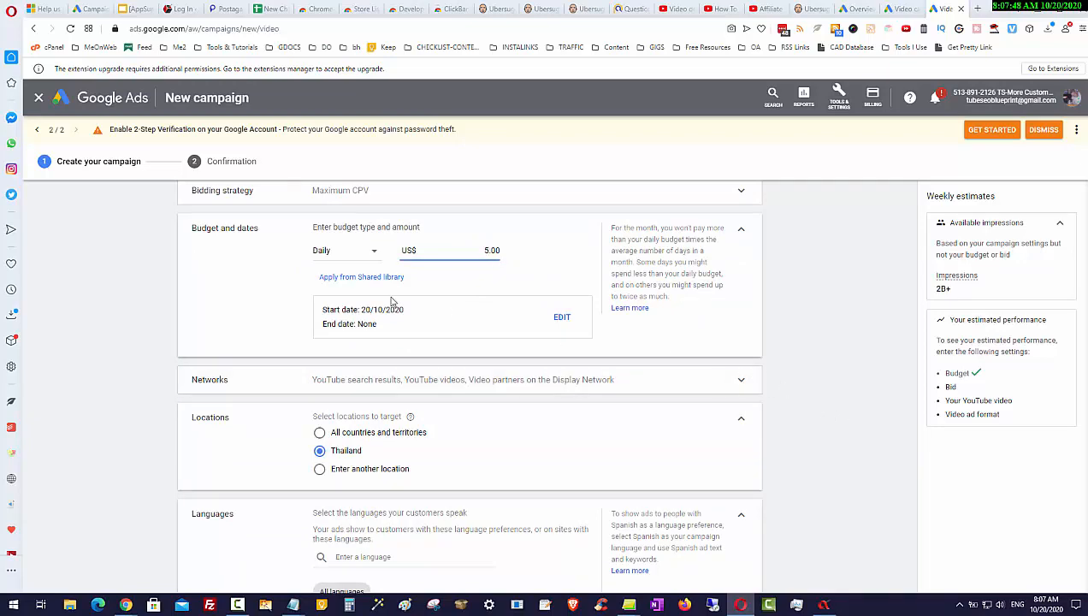
scroll(461, 328, down, 1)
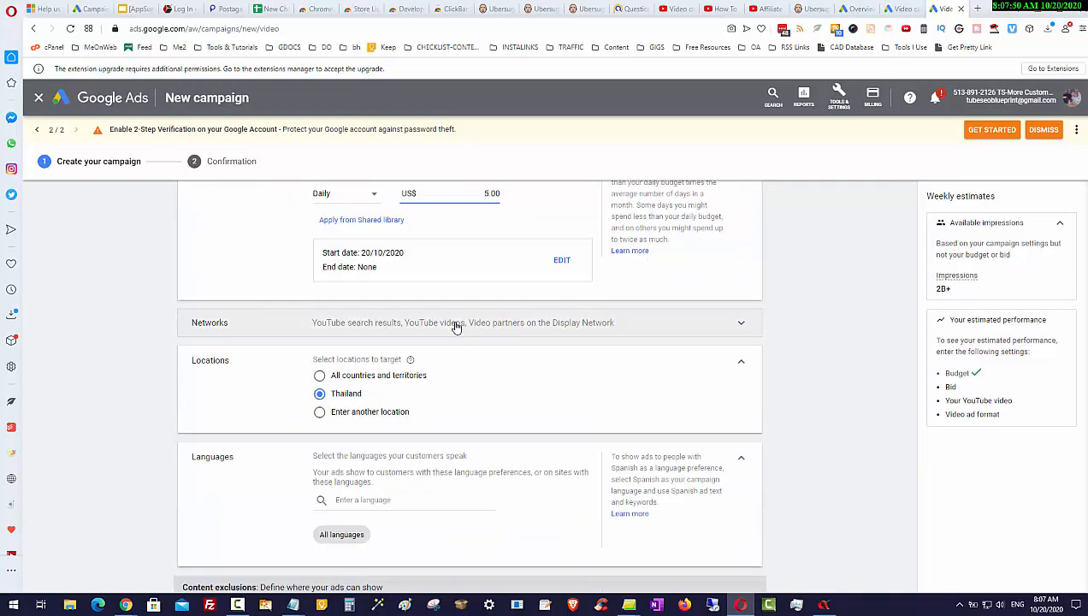
scroll(457, 328, down, 1)
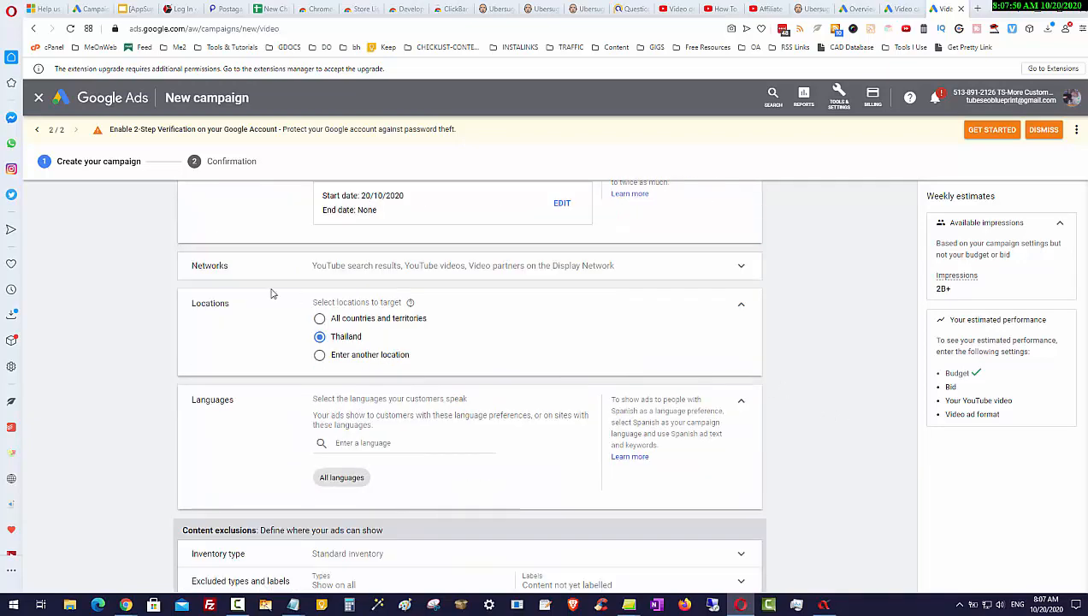
click(325, 320)
Set the campaign language to English
scroll(806, 450, down, 2)
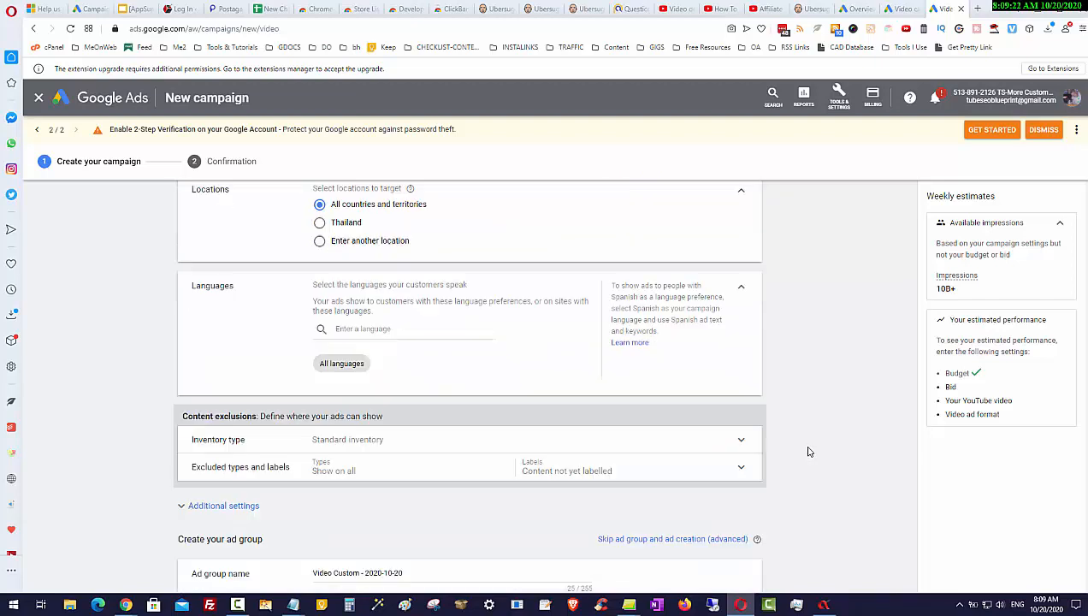
click(398, 332)
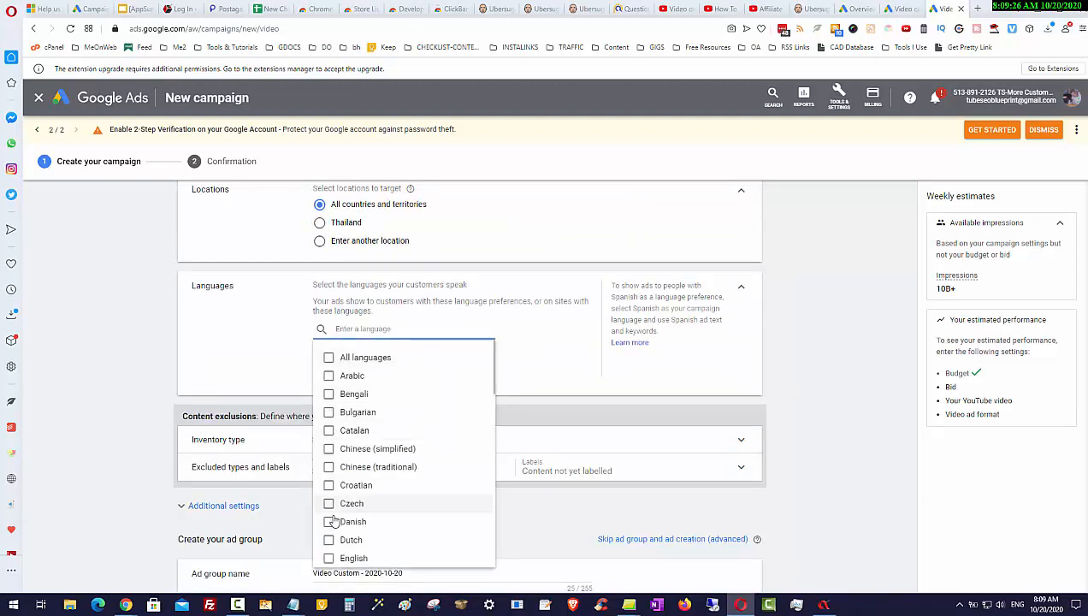
click(330, 558)
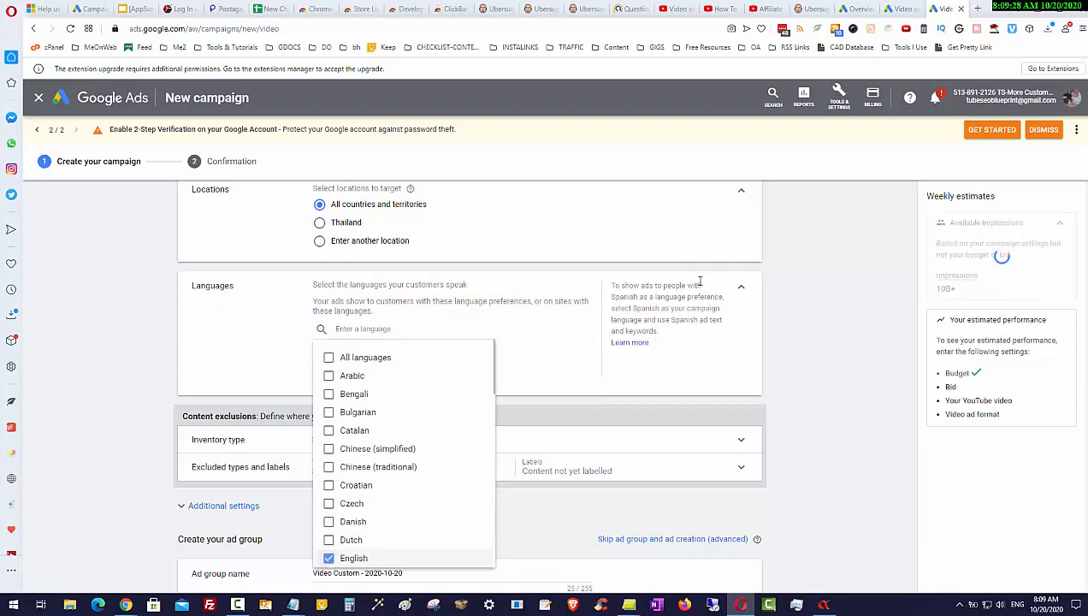
click(777, 333)
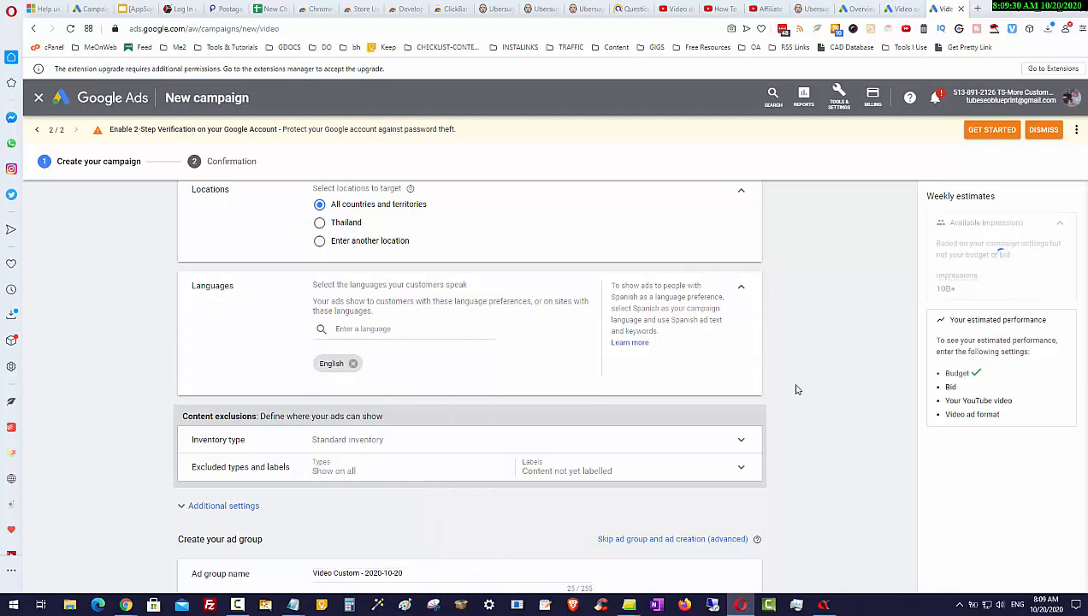
Expand the additional settings and review the frequency capping options
scroll(796, 389, down, 1)
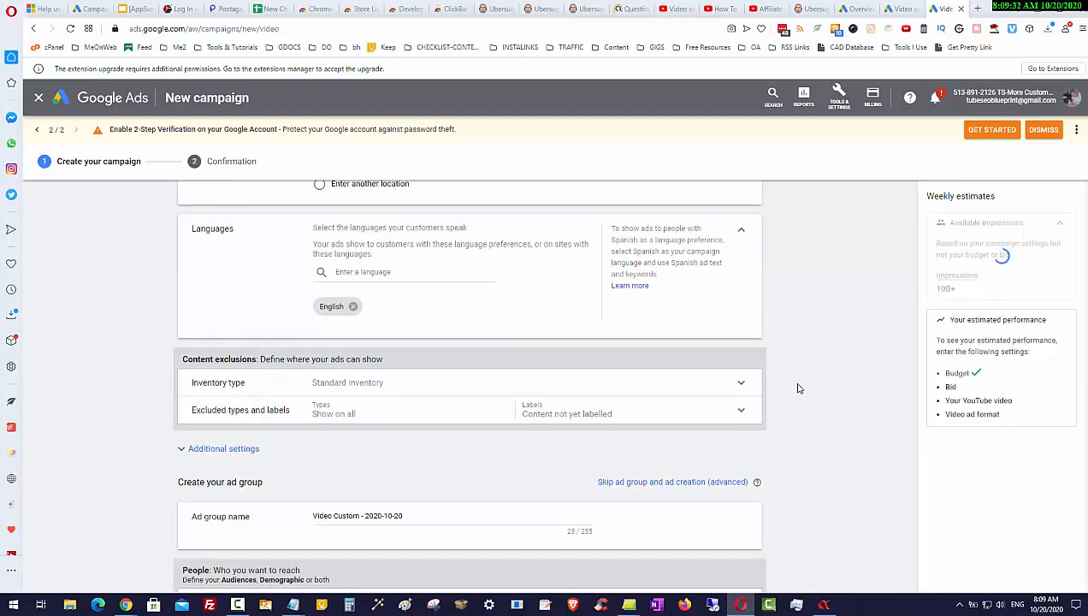
scroll(304, 462, down, 1)
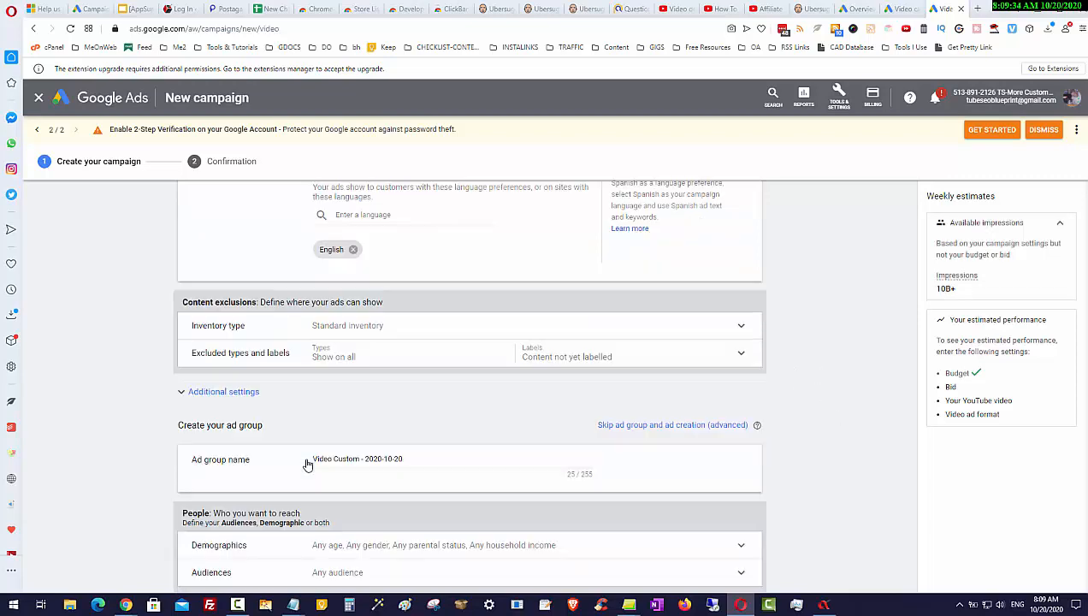
scroll(513, 406, down, 2)
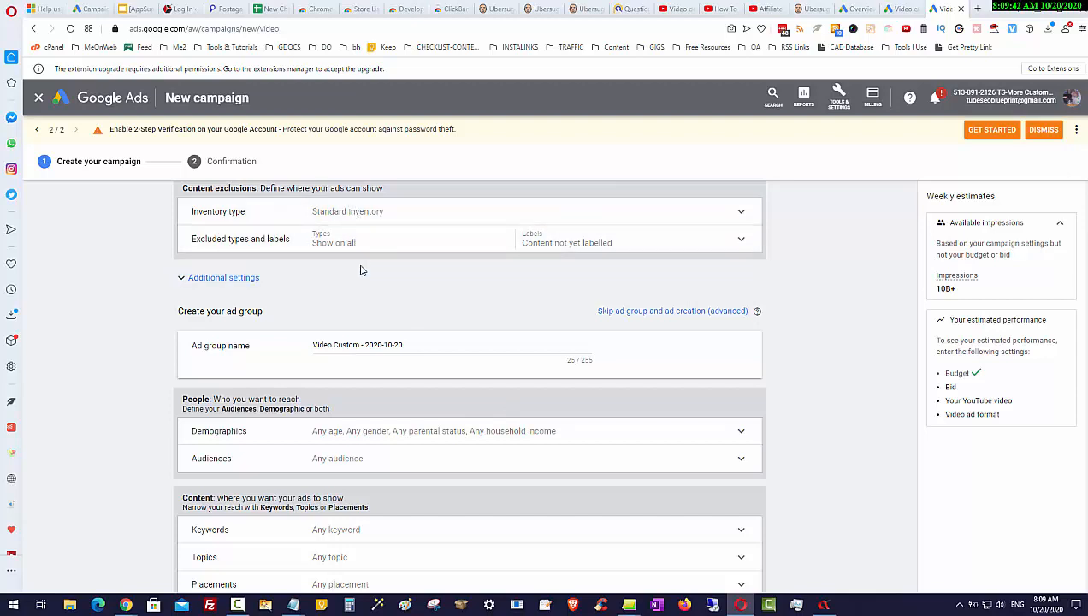
click(197, 286)
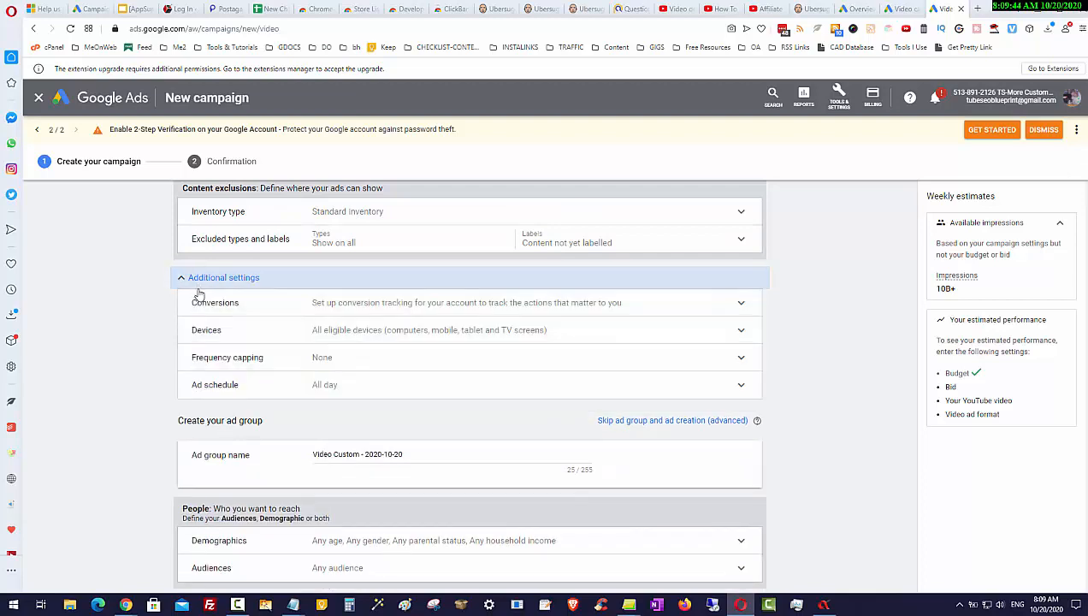
click(203, 362)
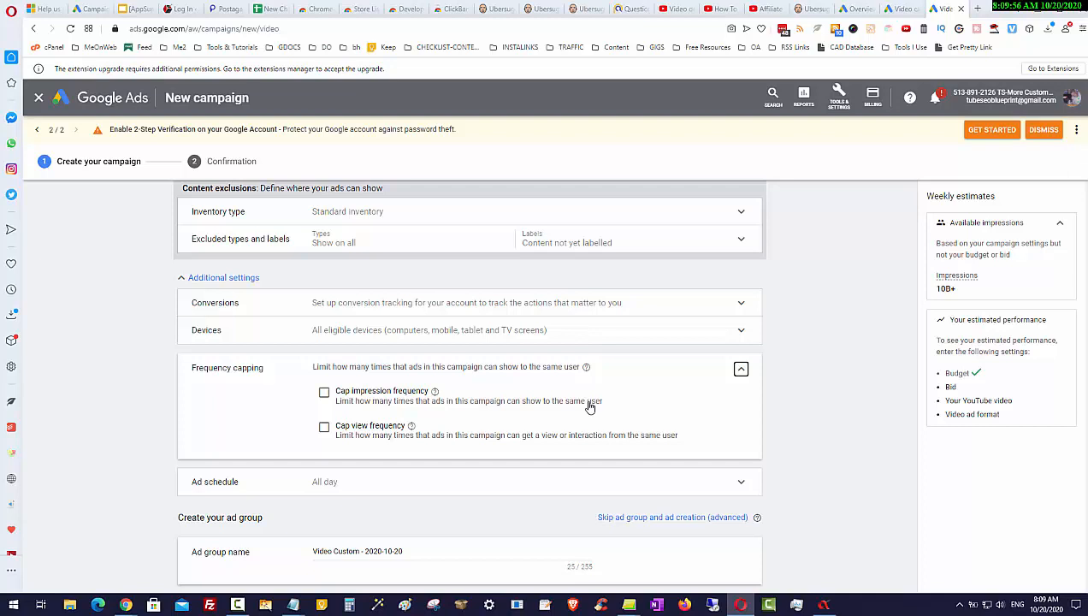
click(743, 371)
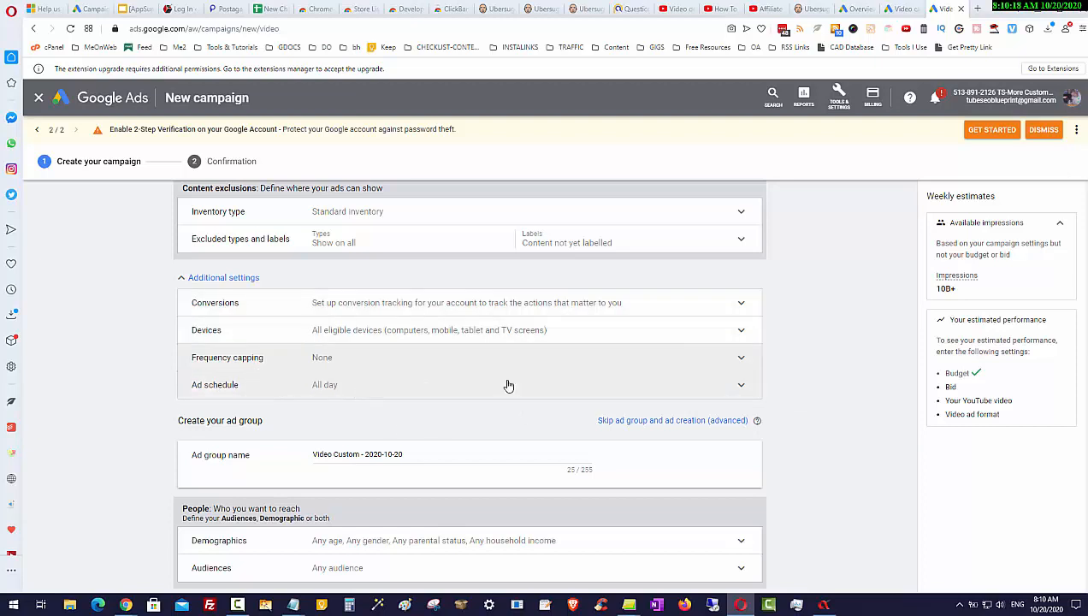
scroll(863, 442, down, 1)
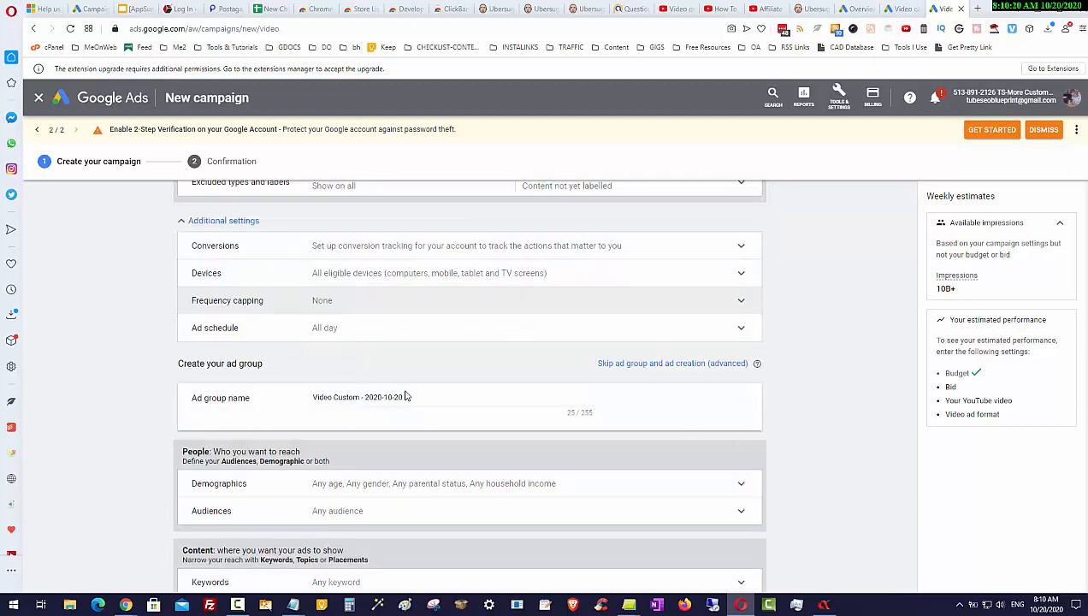
Rename the ad group as AG1 - WW - PC
drag(405, 397, 287, 397)
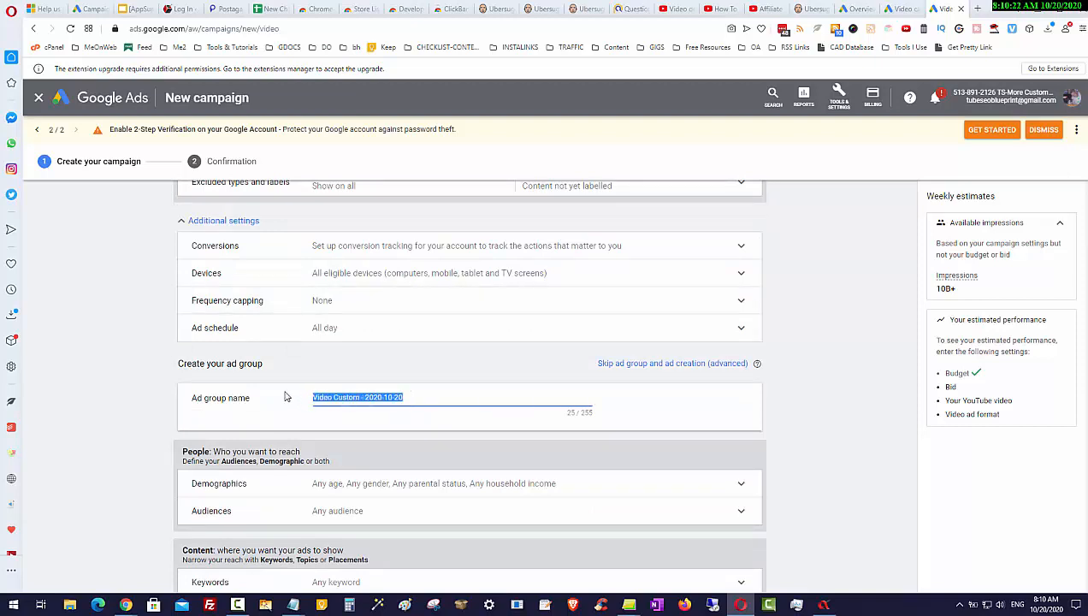
text(AG1)
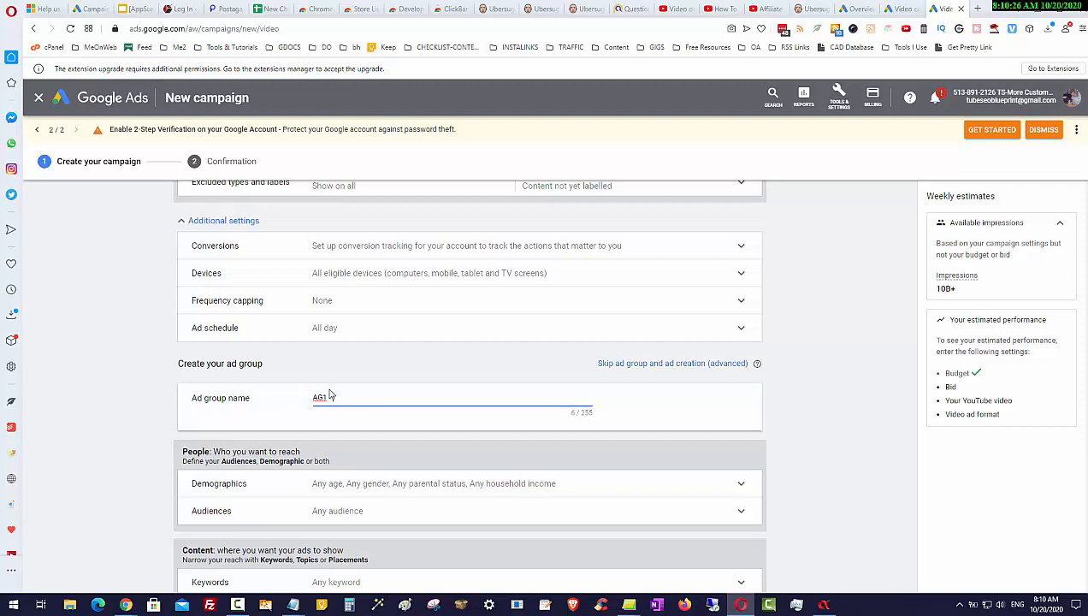
text( - WW)
text( -)
text( Pe)
key(BackSpace)
key(BackSpace)
text(Pe)
key(BackSpace)
text(C)
click(789, 427)
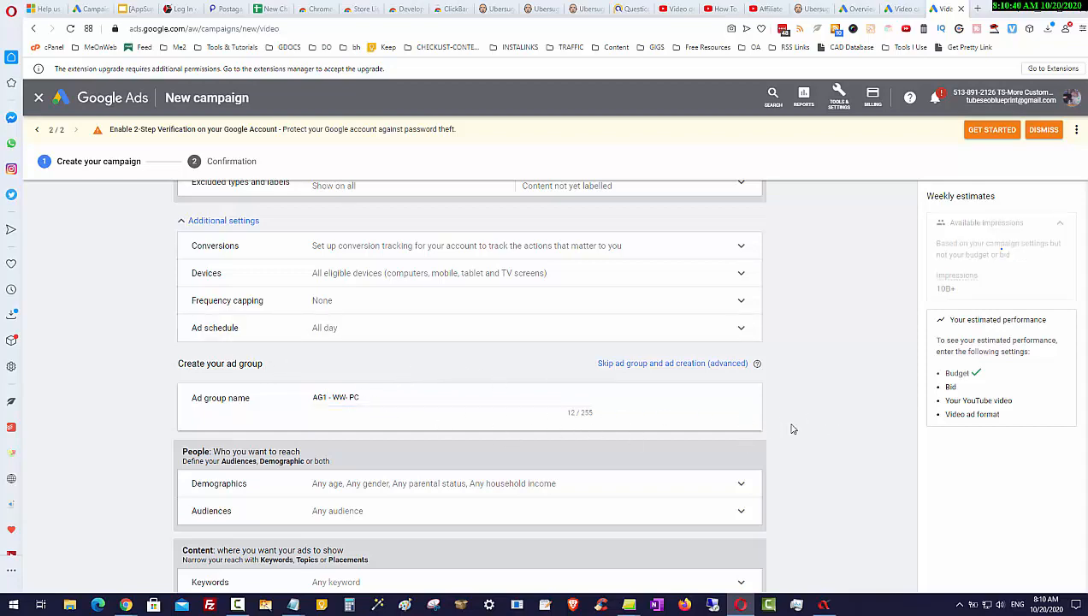
Review the demographics and audiences targeting options for the ad group
scroll(791, 428, down, 3)
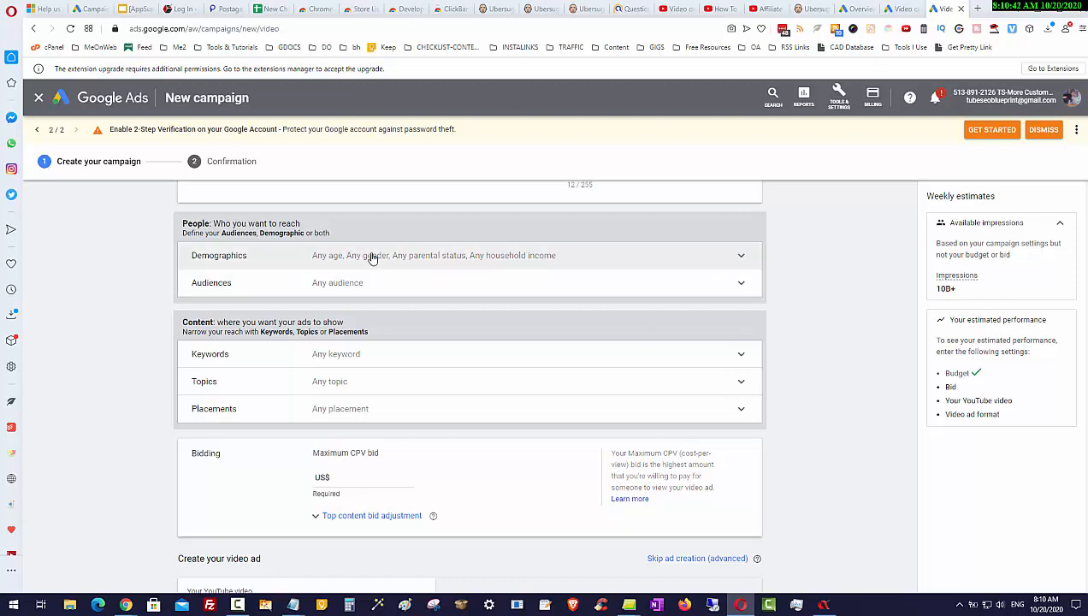
click(372, 259)
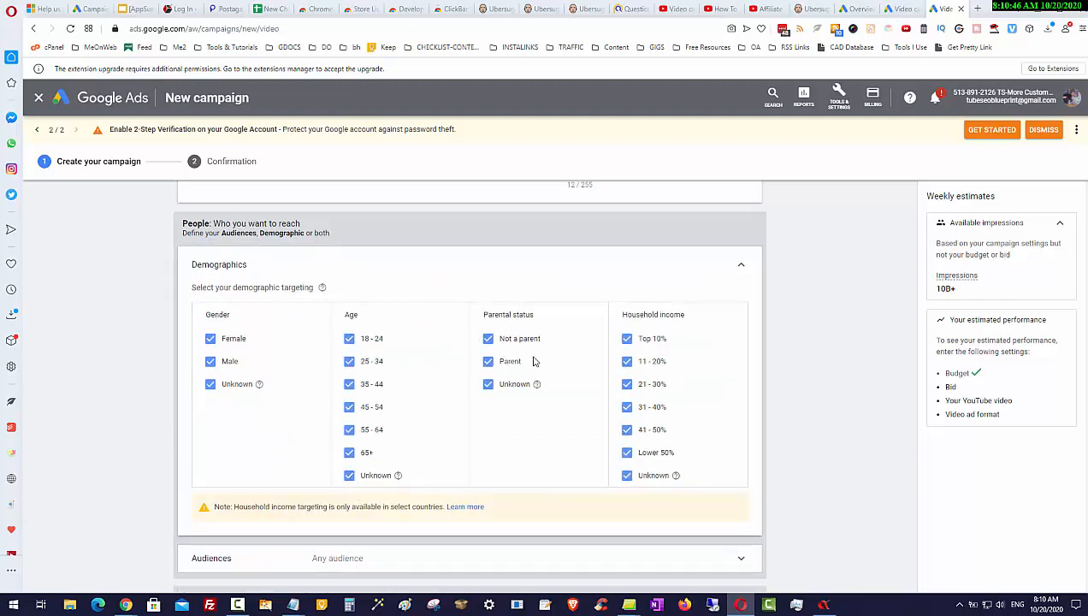
click(420, 265)
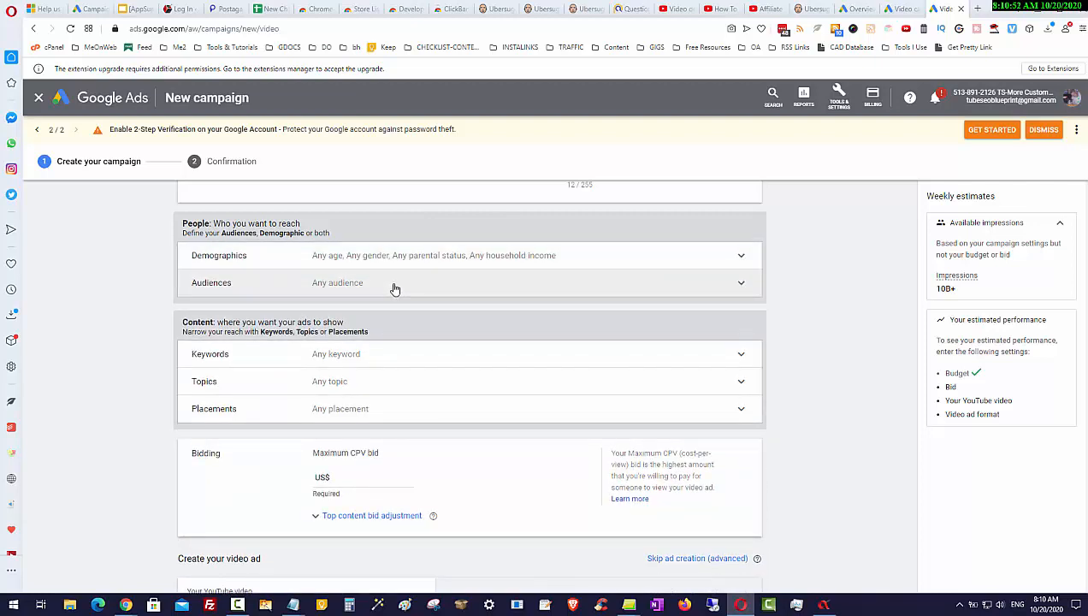
click(394, 290)
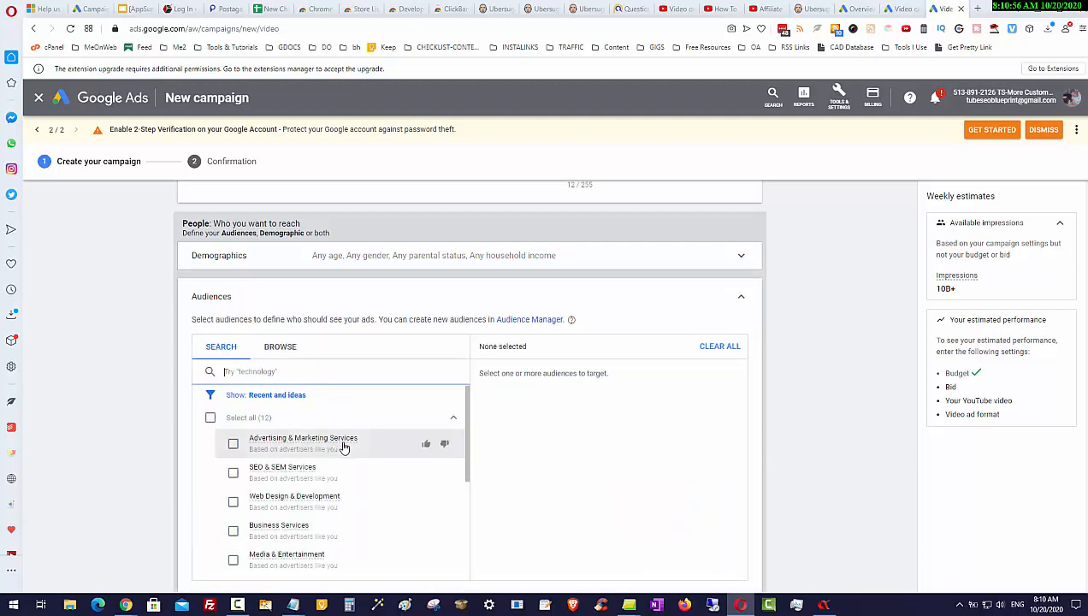
scroll(344, 447, down, 1)
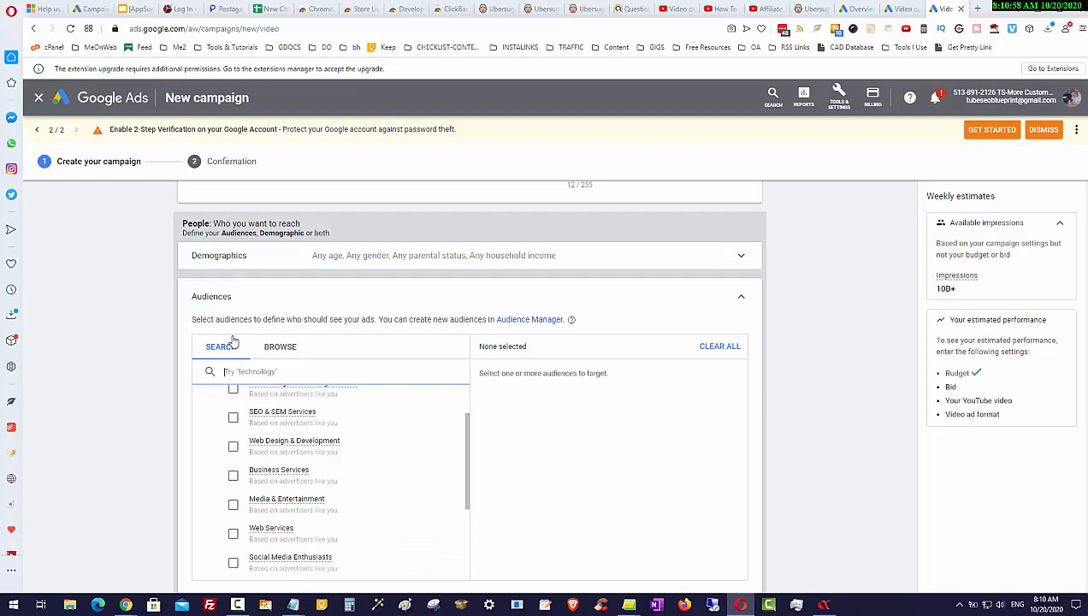
click(212, 297)
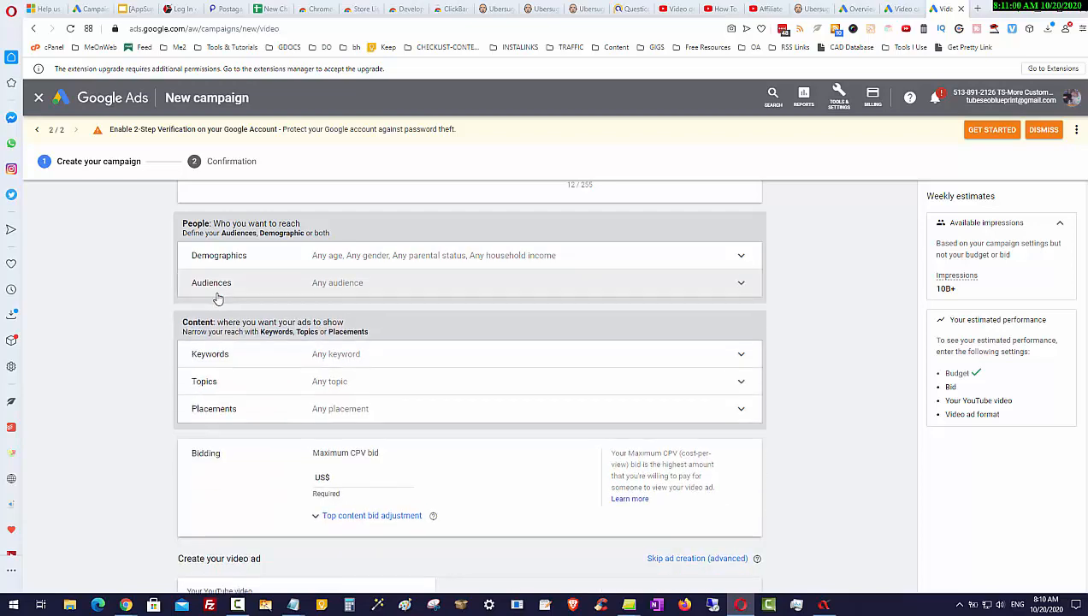
Open the Keywords targeting section and review the scraped YouTube SEO tags in AdBlasta's Tag Grabber
click(316, 362)
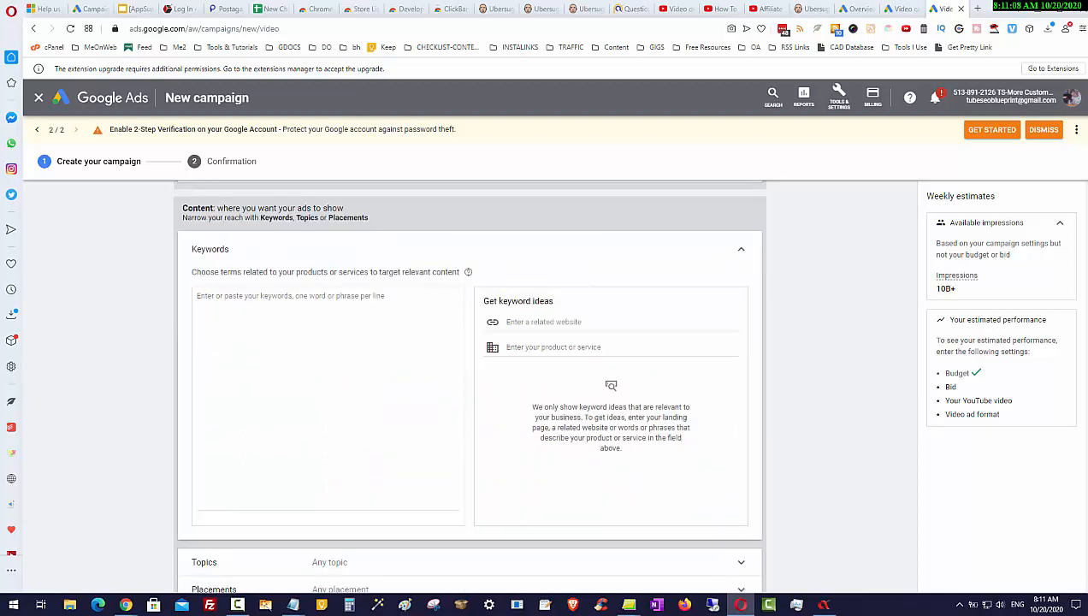
click(824, 605)
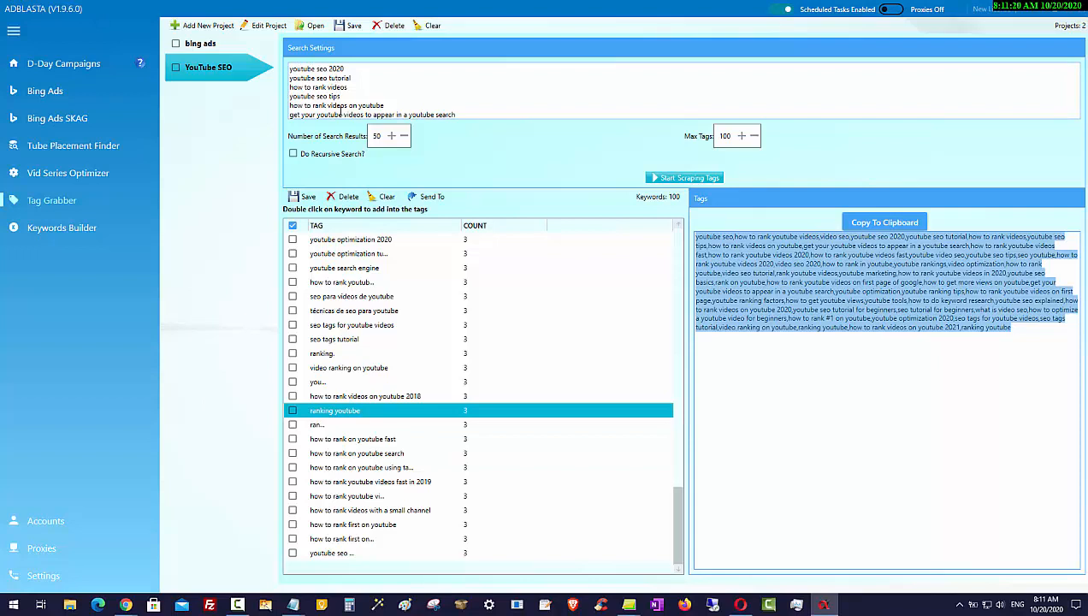
scroll(341, 112, down, 1)
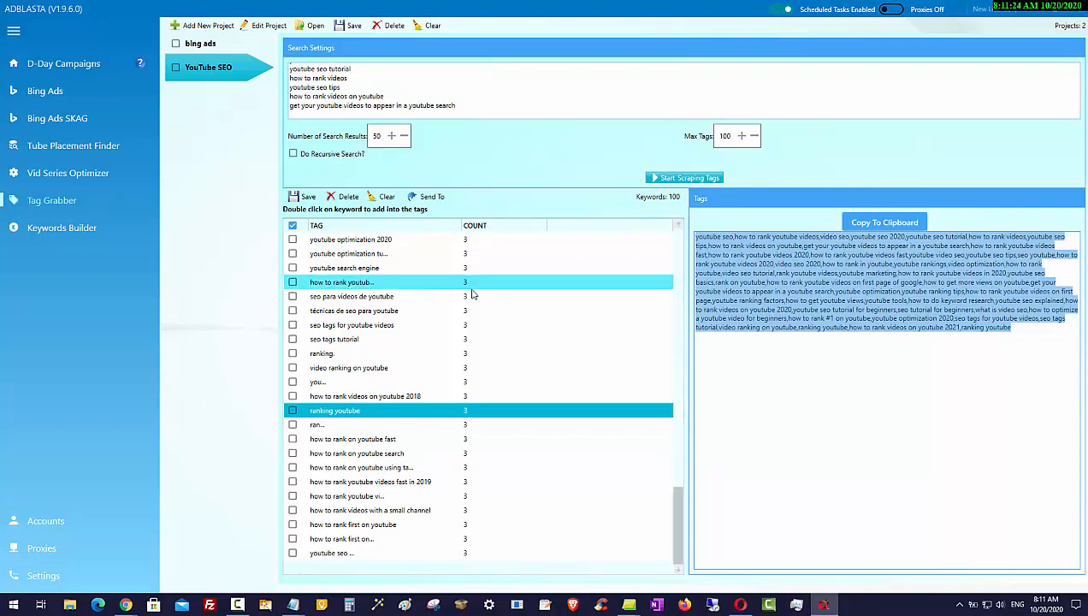
scroll(472, 295, up, 20)
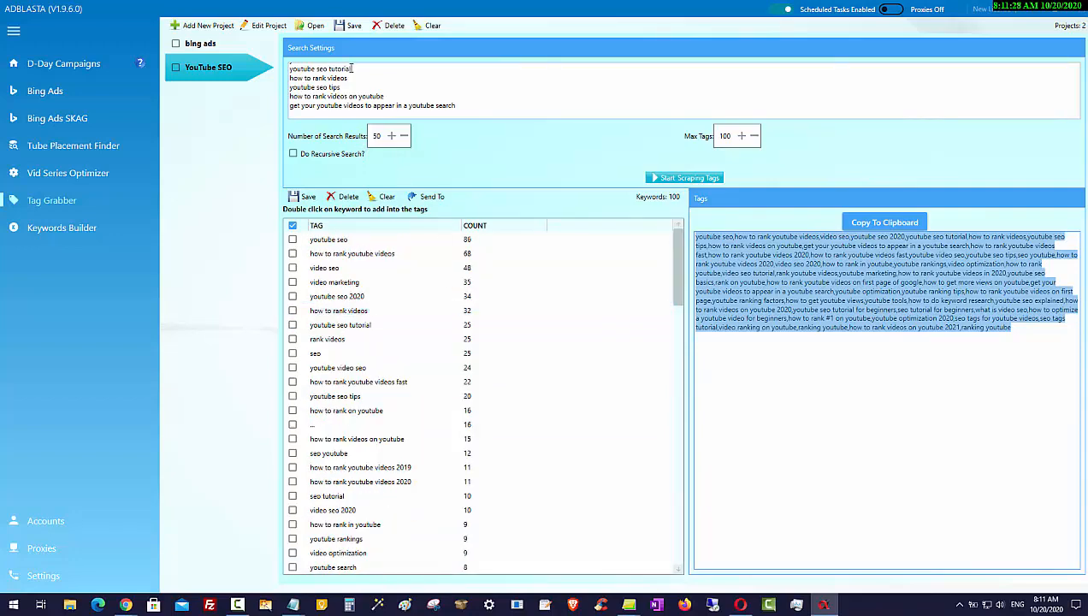
click(377, 136)
scroll(375, 98, up, 2)
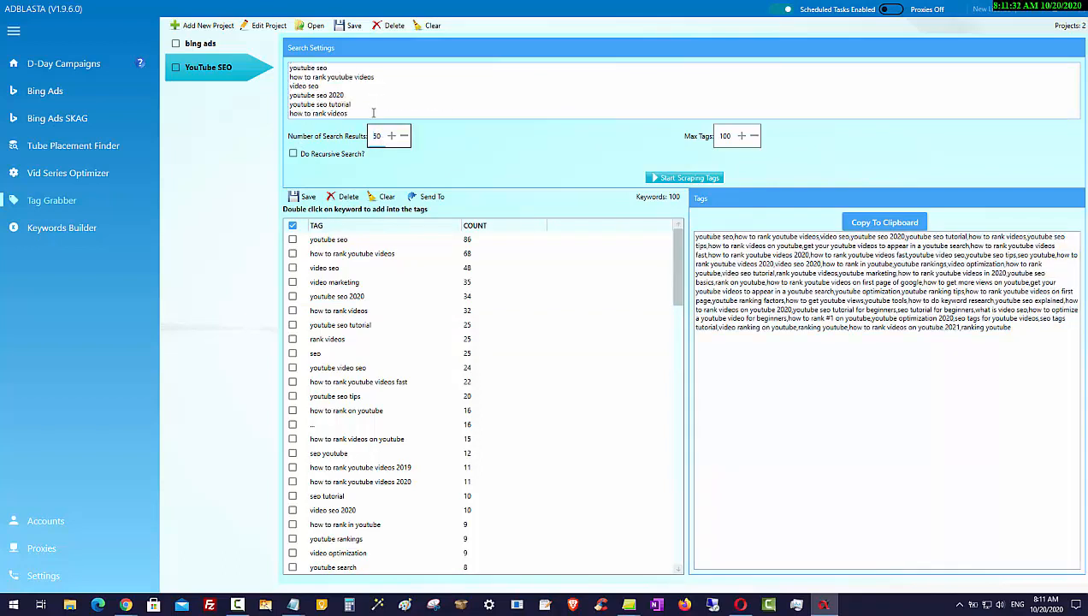
drag(338, 70, 252, 75)
click(344, 72)
click(392, 256)
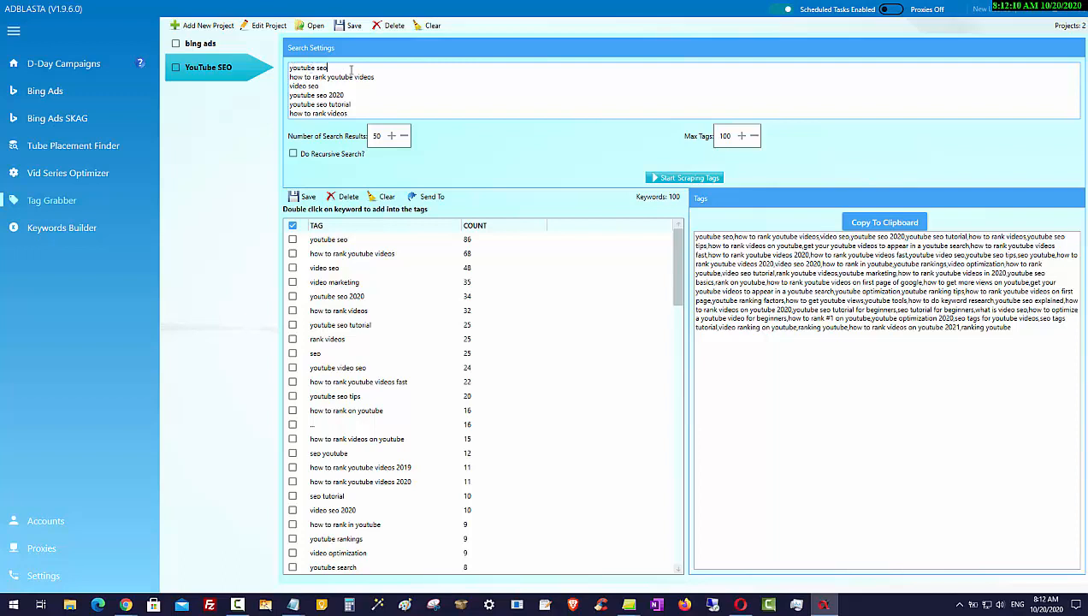
click(336, 243)
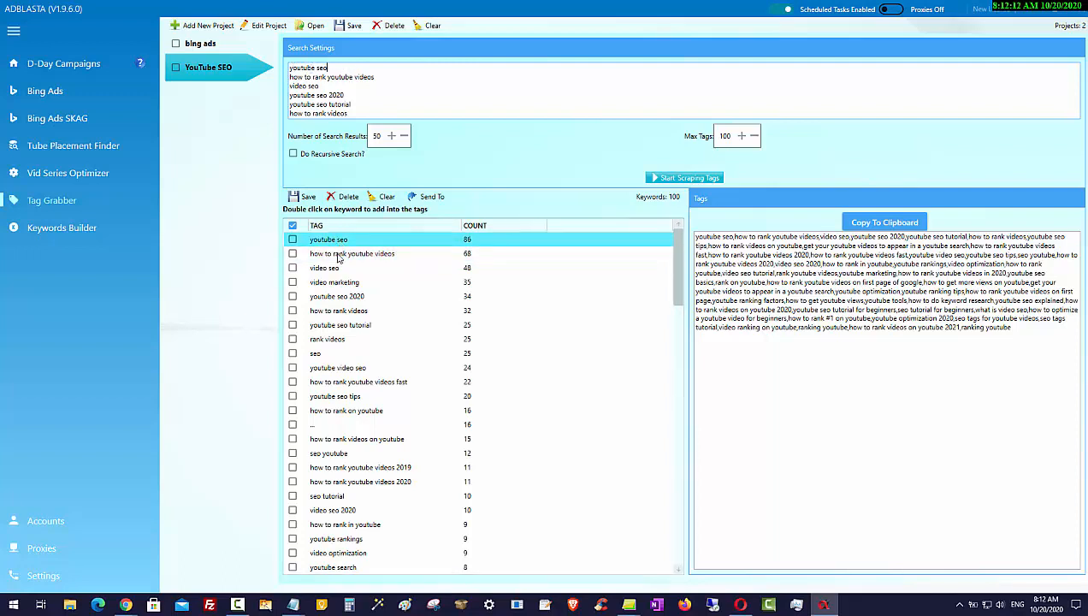
click(510, 514)
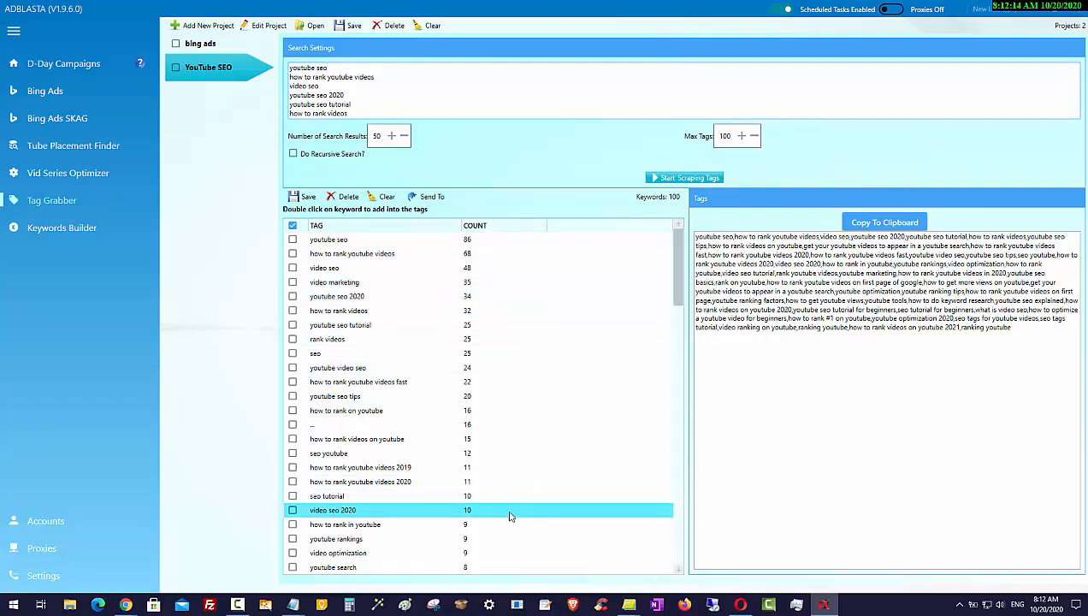
scroll(510, 516, down, 20)
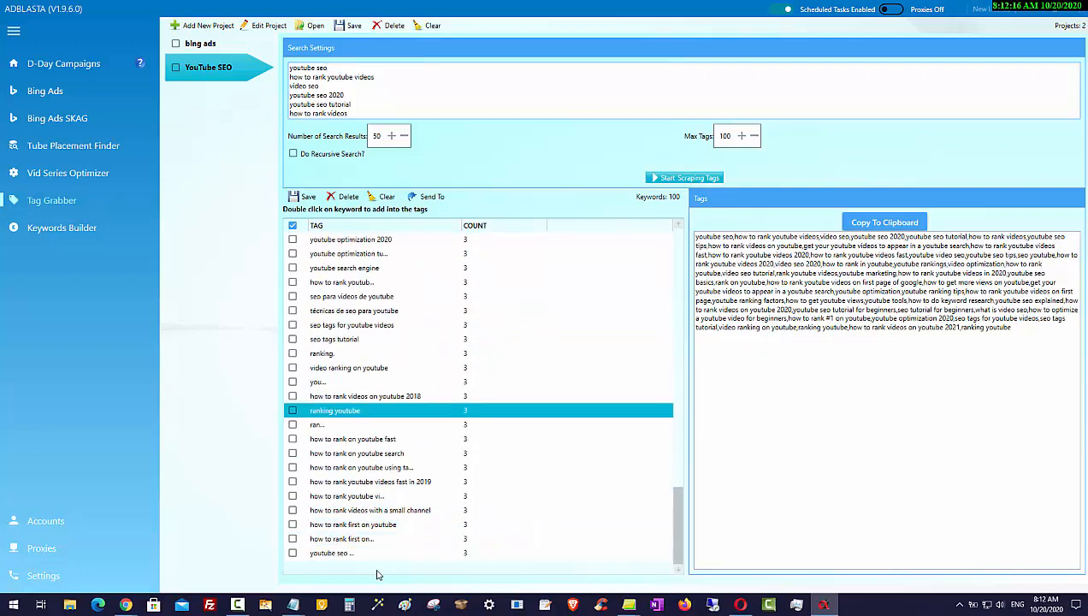
Add "how to rank first on youtube" to the tag list and copy the full comma-separated tags
double_click(358, 524)
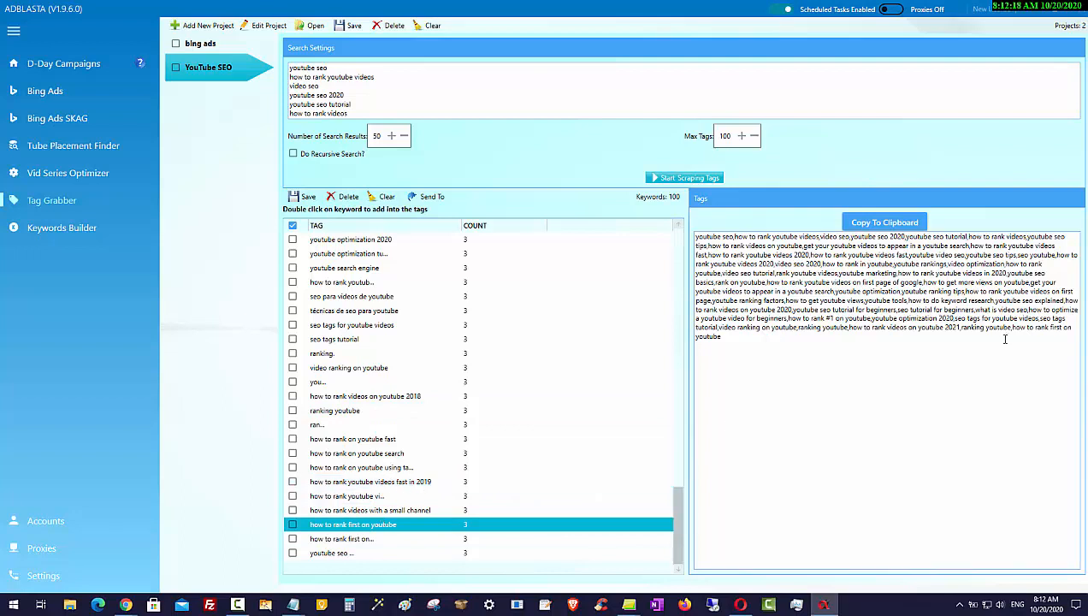
drag(747, 334, 650, 214)
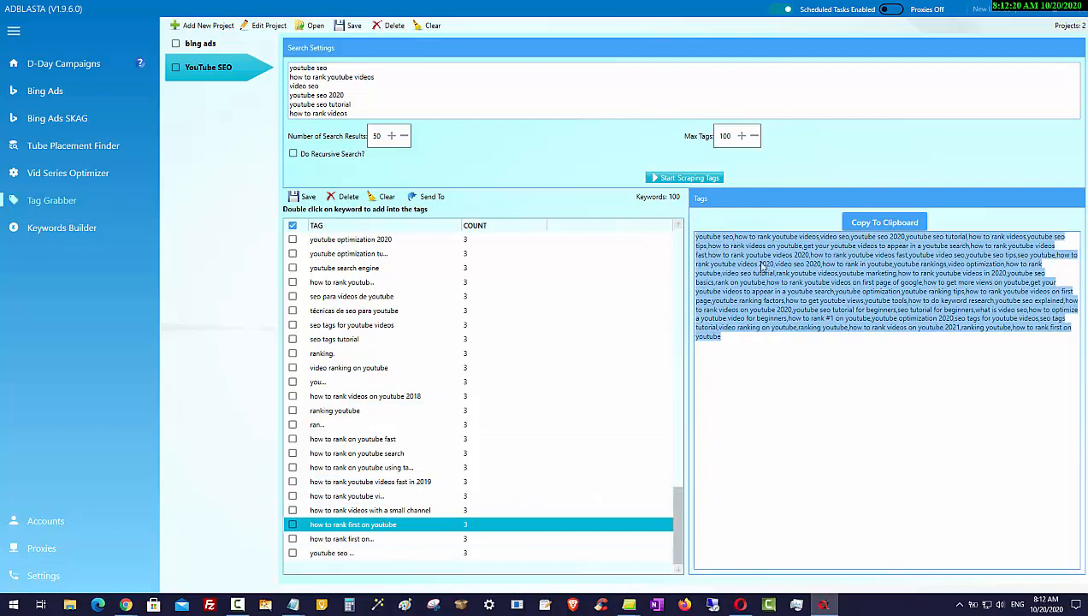
right_click(780, 276)
click(813, 290)
scroll(368, 423, up, 15)
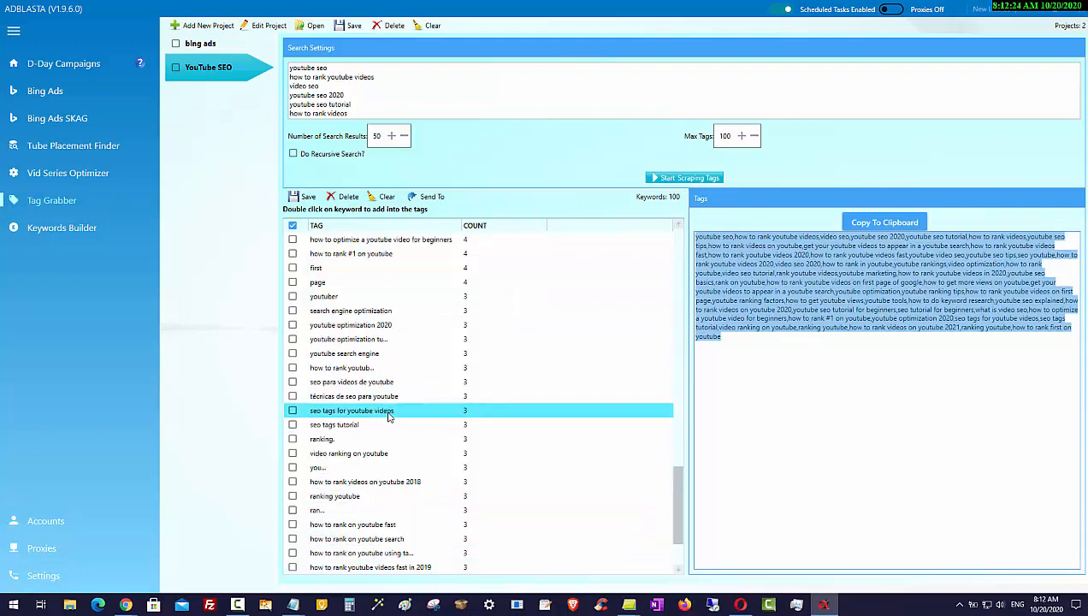
scroll(385, 427, up, 10)
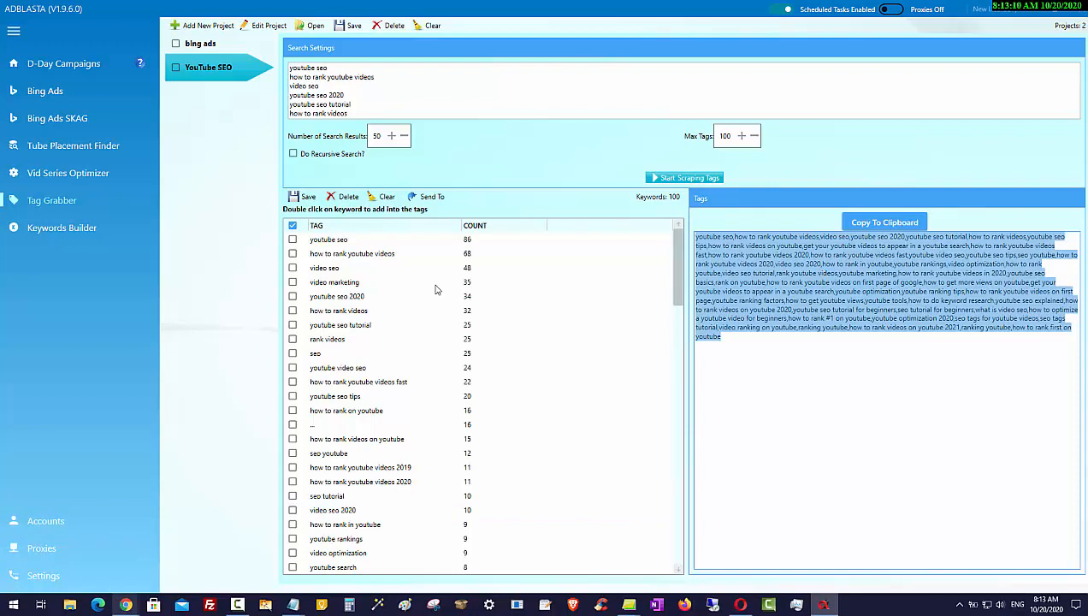
Switch to the delim.co comma separating tool and copy all keywords from the column data box
click(752, 611)
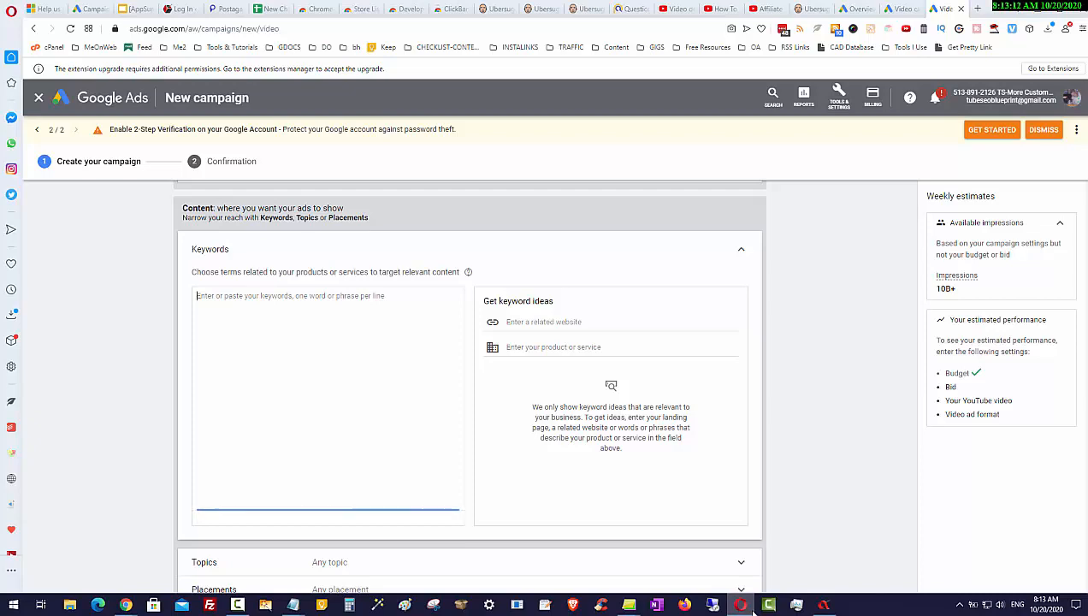
mouse_move(126, 605)
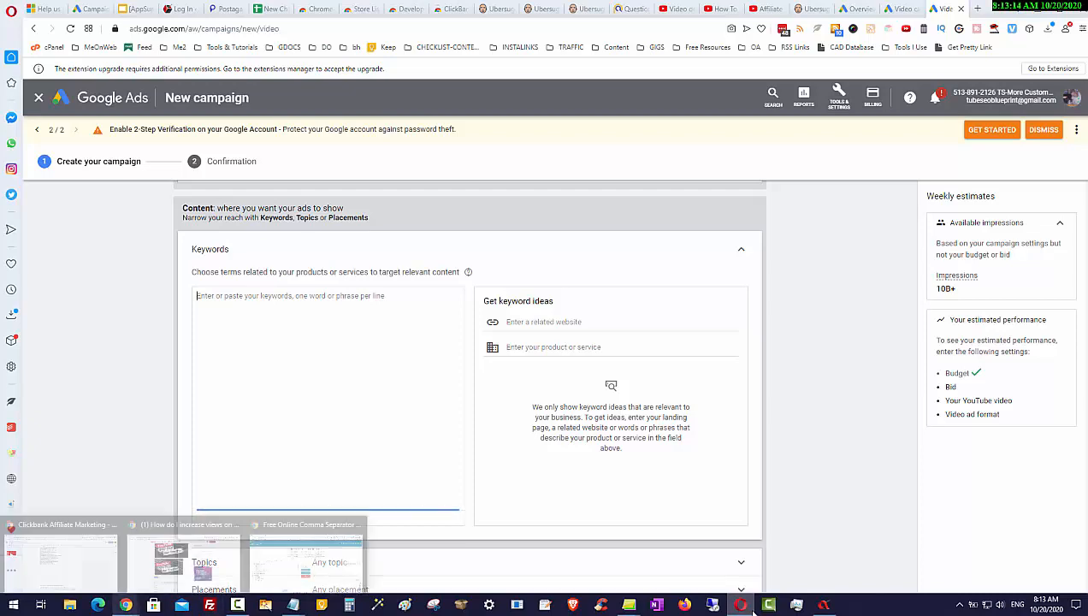
click(306, 558)
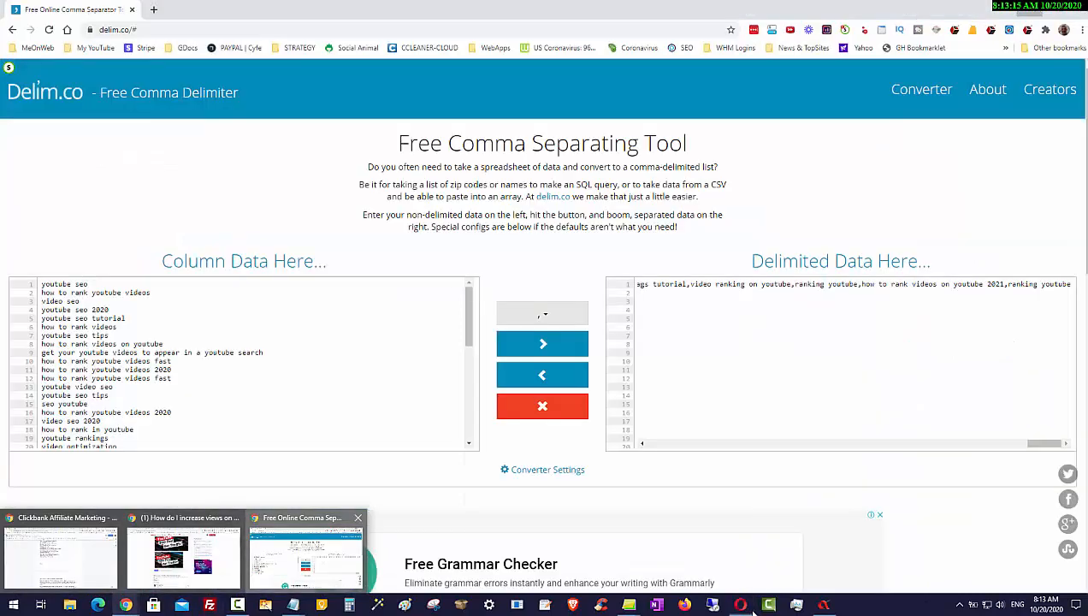
key(ctrl+a)
right_click(85, 323)
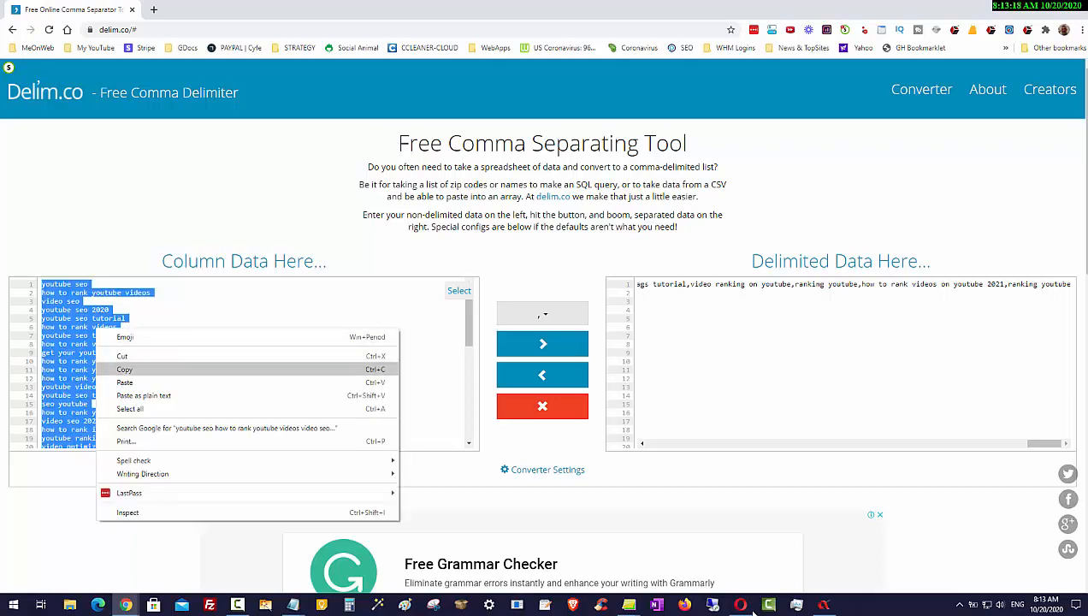
click(129, 369)
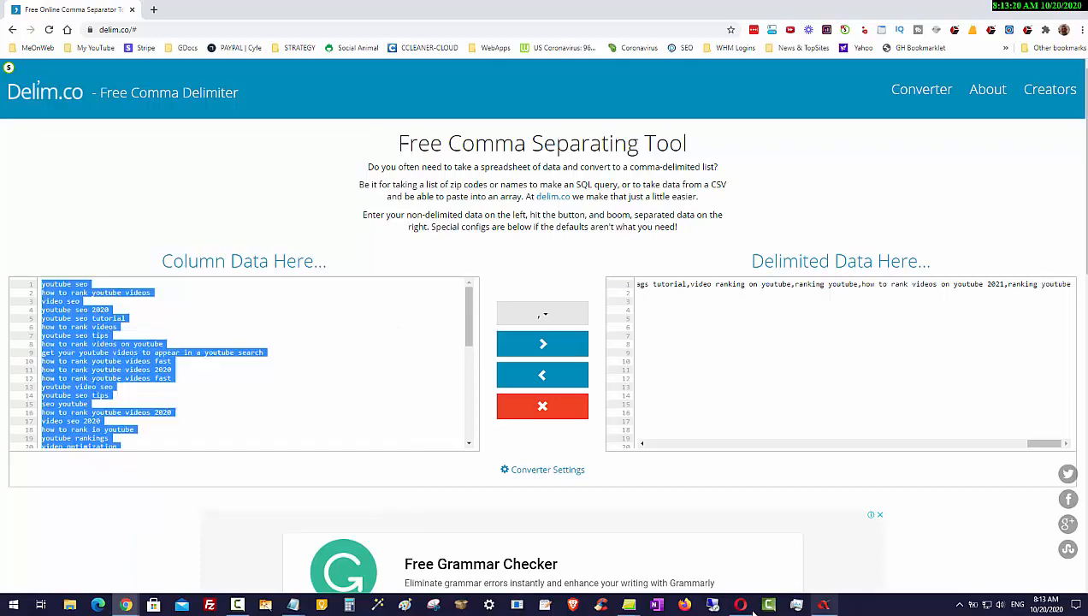
click(824, 605)
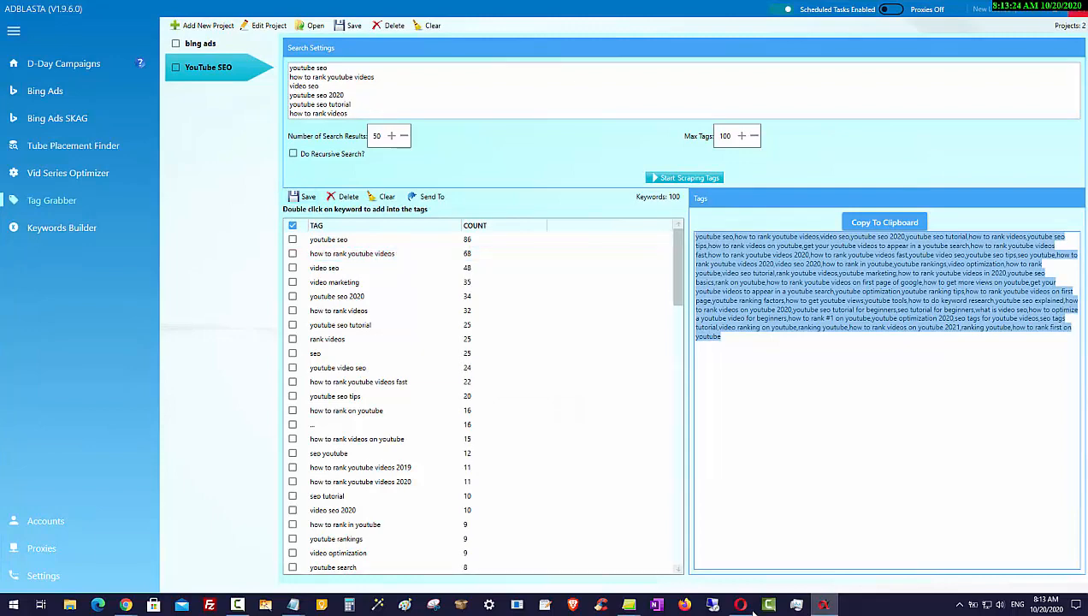
key(alt+Tab)
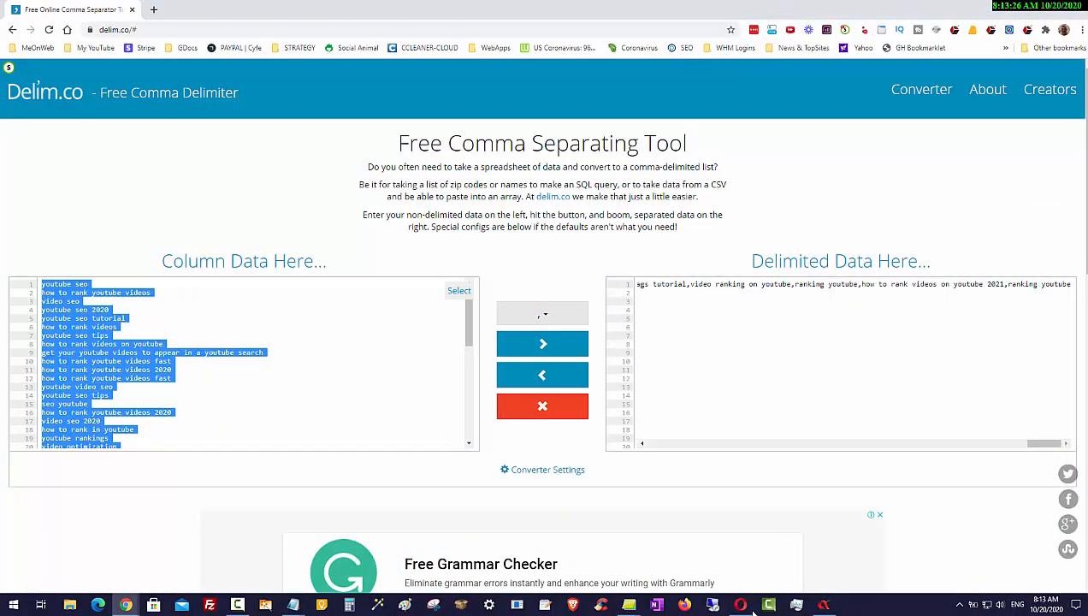
right_click(110, 339)
click(139, 379)
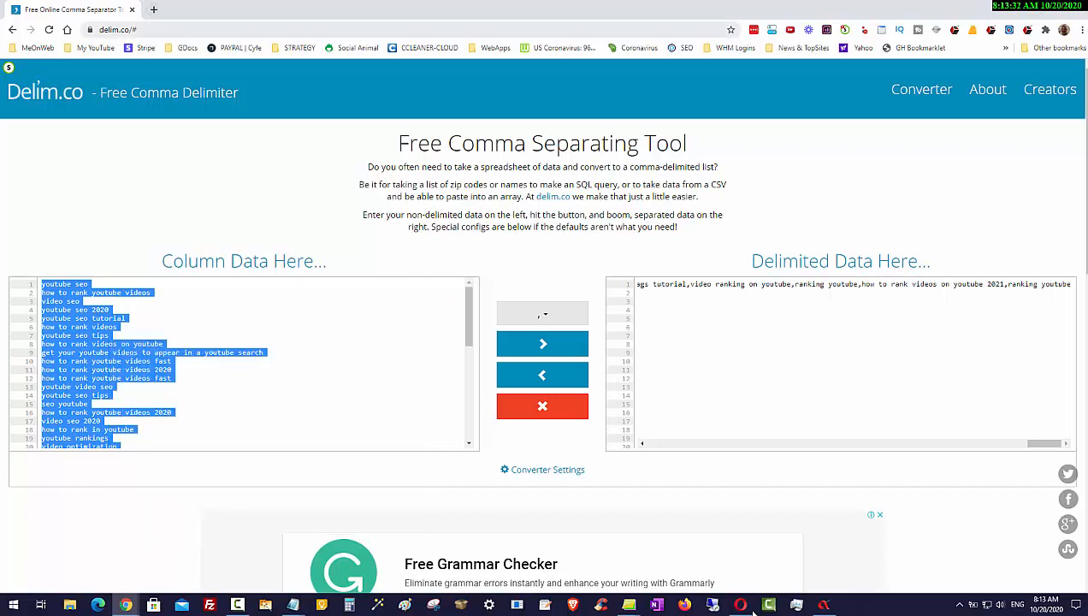
drag(749, 284, 983, 284)
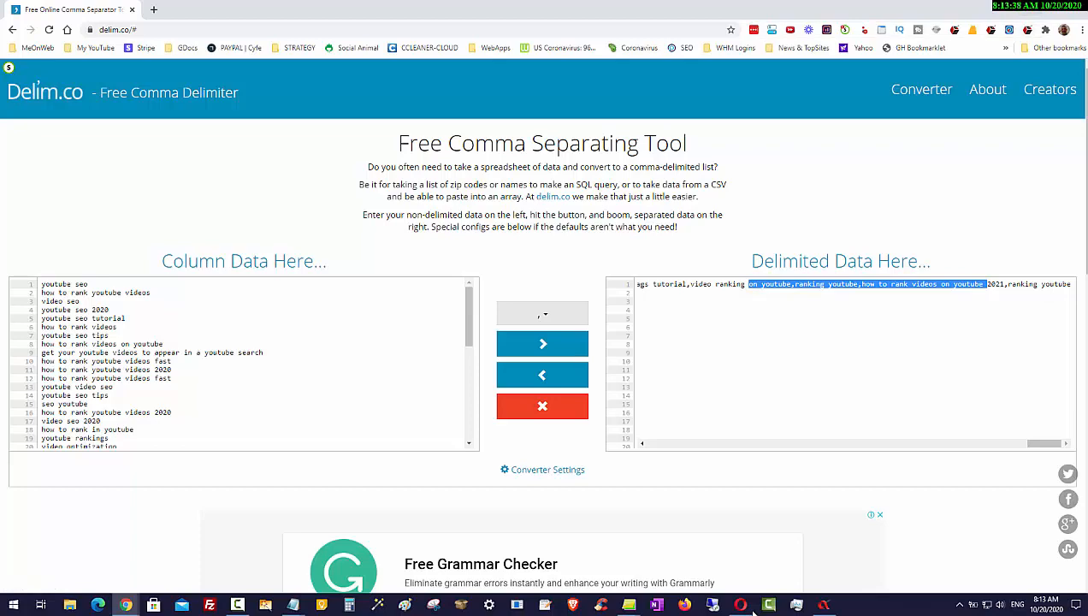
click(824, 605)
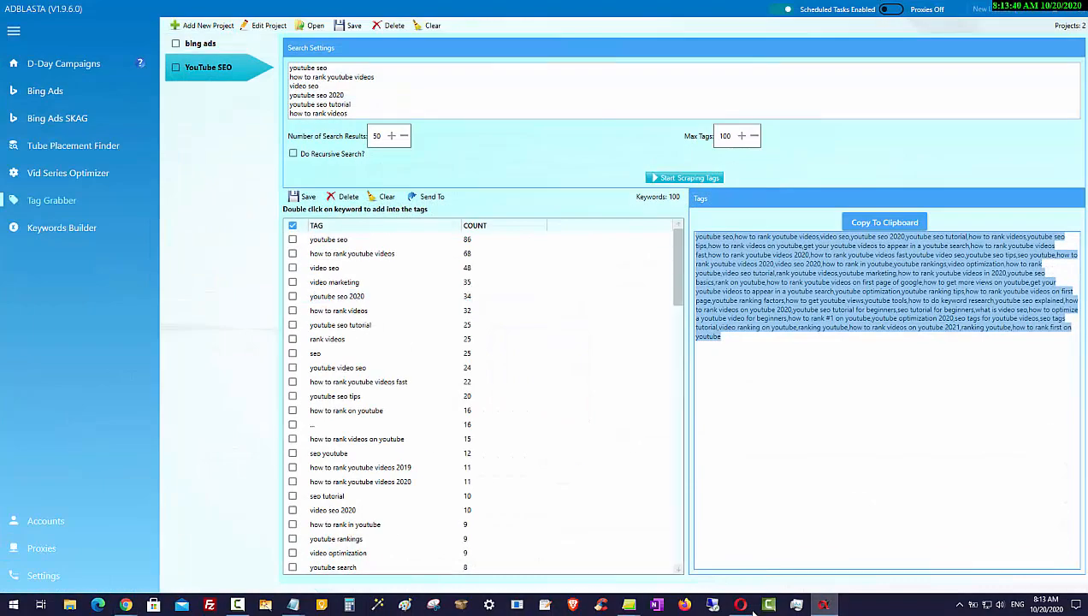
Paste the copied keyword list into the campaign's Keywords box, one phrase per line
click(743, 605)
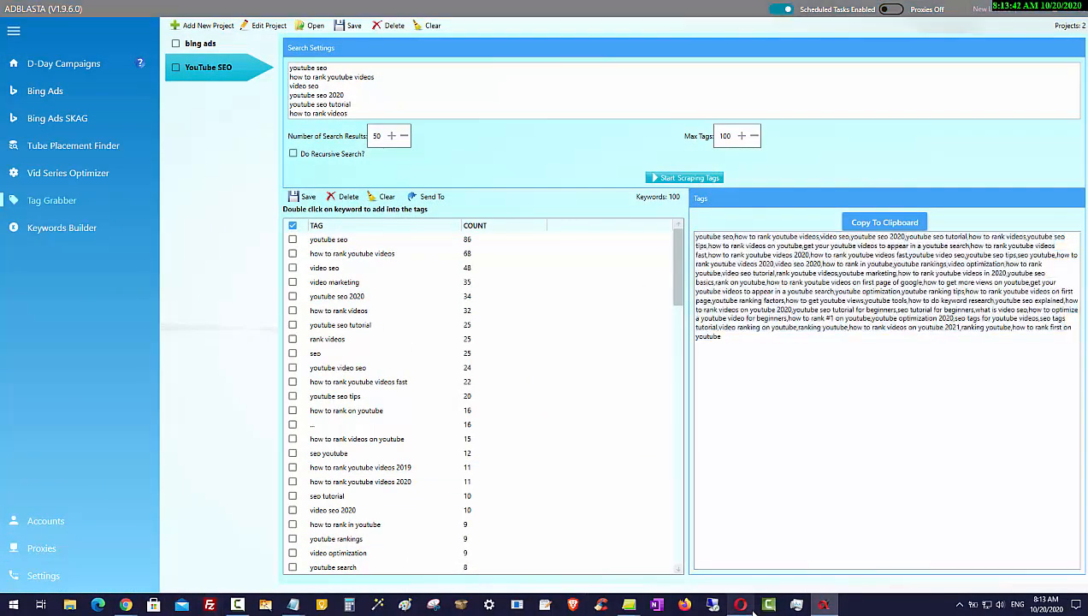
right_click(289, 300)
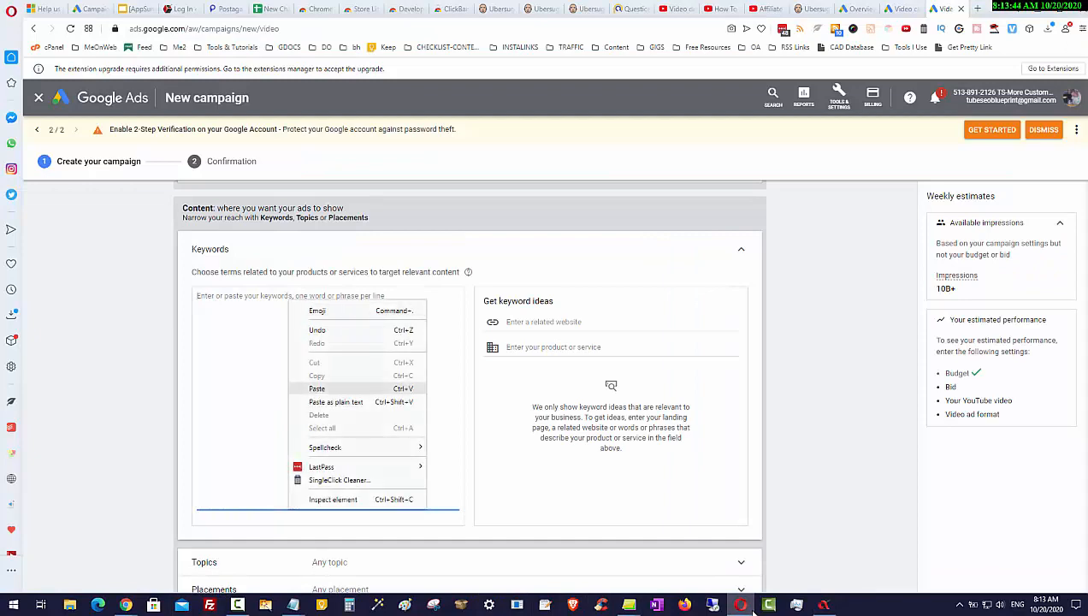
click(317, 389)
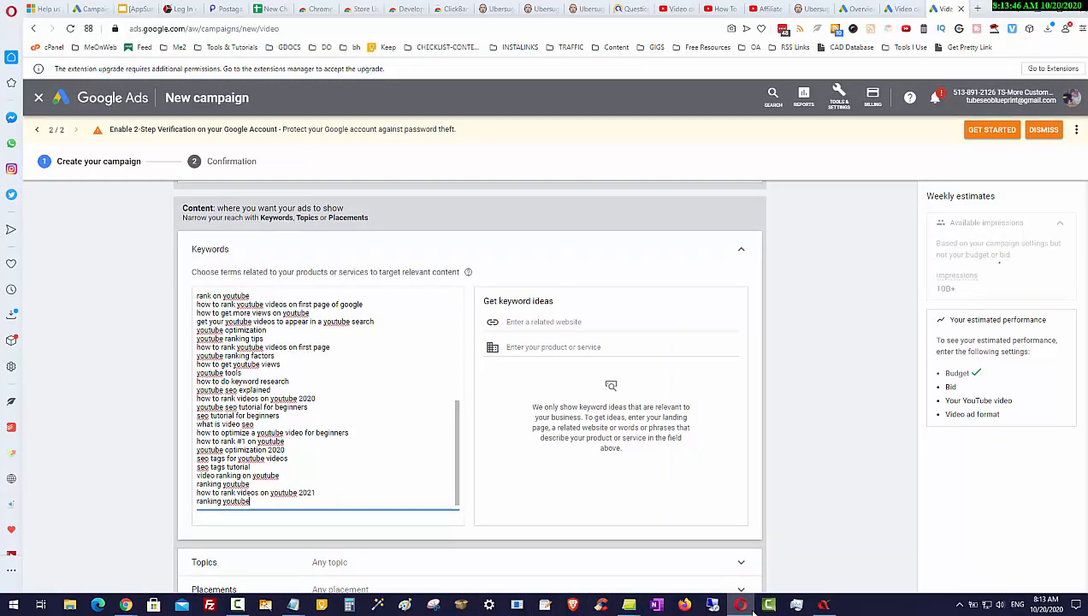
Scroll through the pasted keyword list and the sections below it to review the campaign targeting
scroll(470, 385, down, 1)
scroll(470, 385, up, 1)
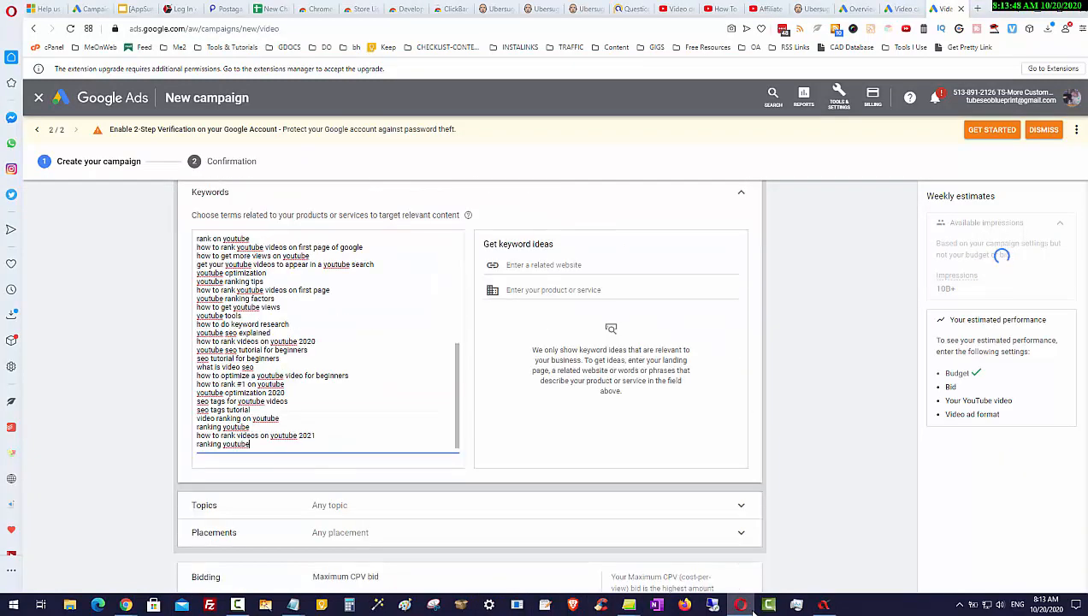
scroll(471, 385, up, 4)
scroll(471, 385, down, 1)
scroll(470, 385, down, 4)
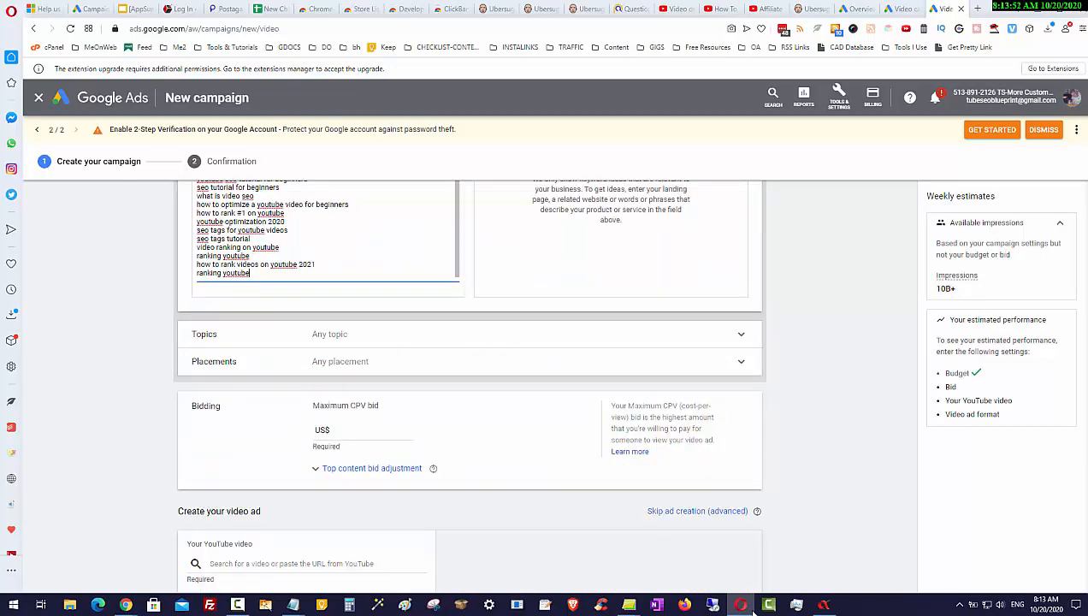
scroll(470, 385, up, 2)
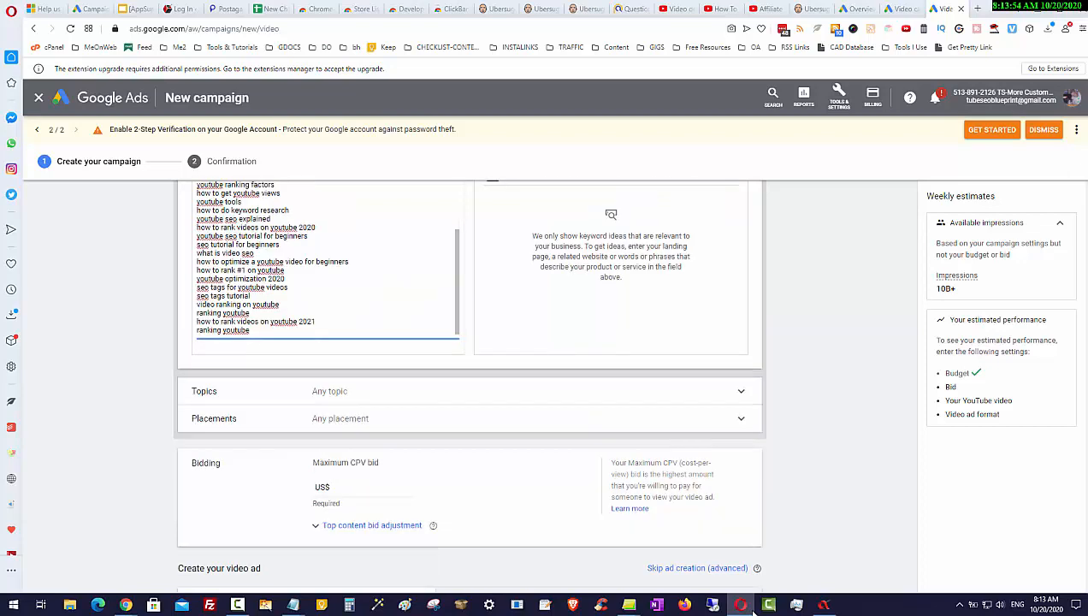
scroll(471, 385, down, 1)
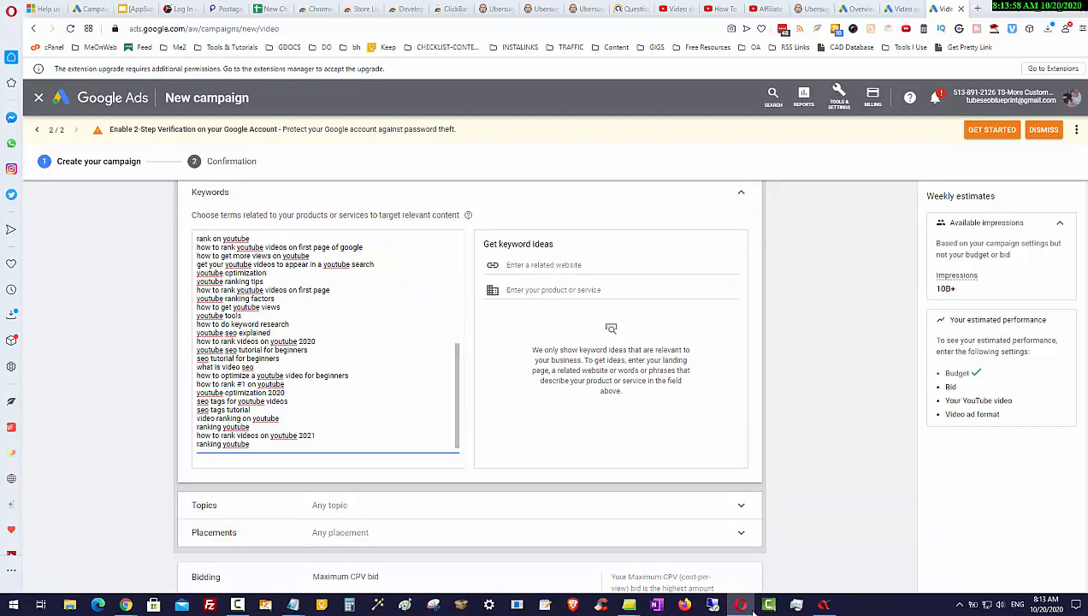
In AdBlasta's Tube Placement Finder, add a new project named "YouTube SEO" with the copied keywords pasted one per line
click(823, 606)
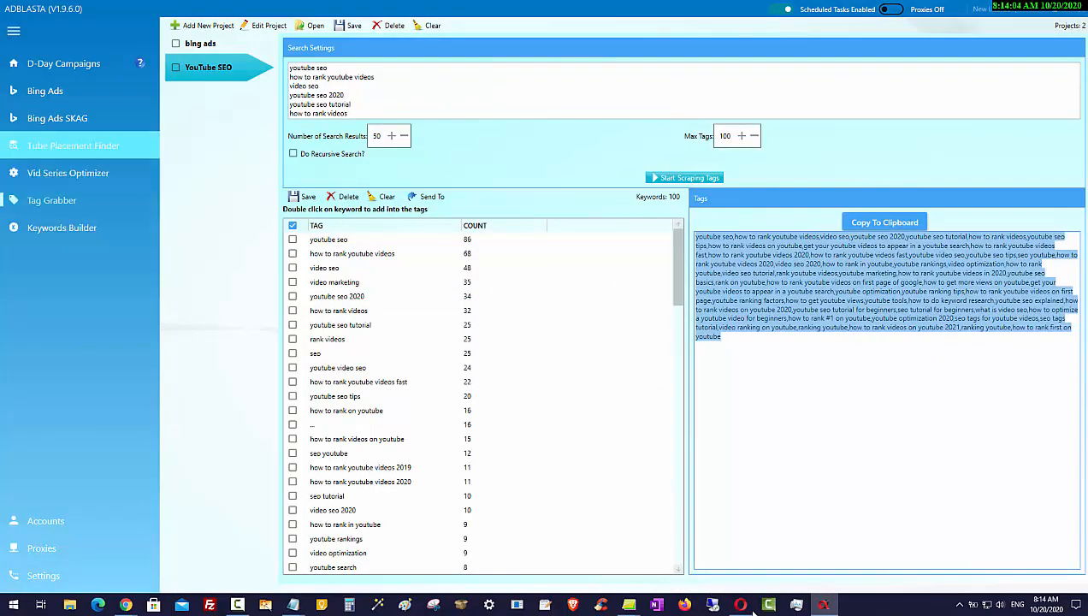
click(73, 146)
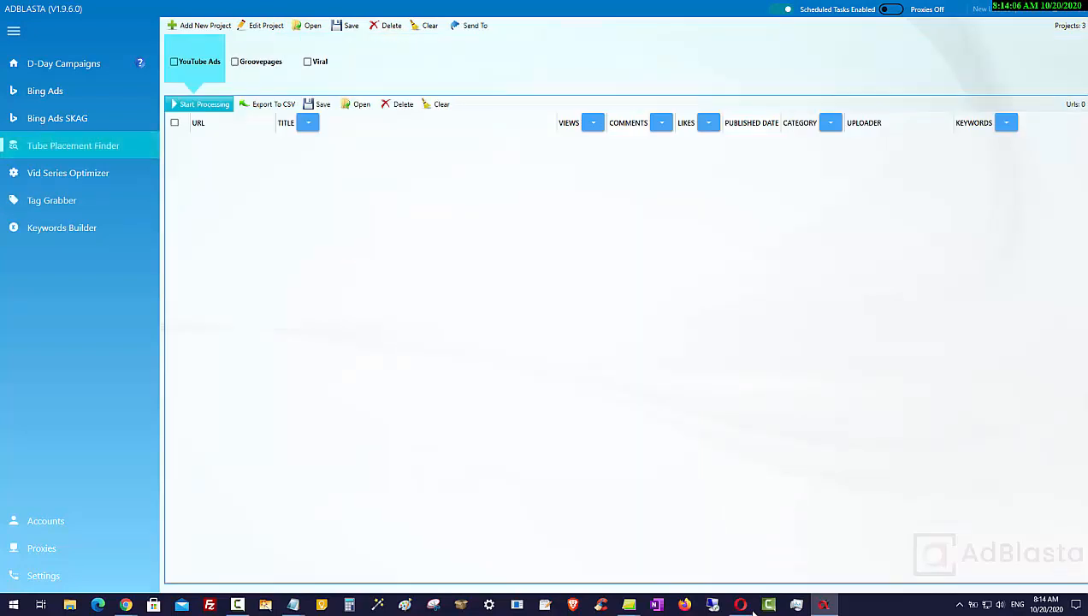
click(202, 25)
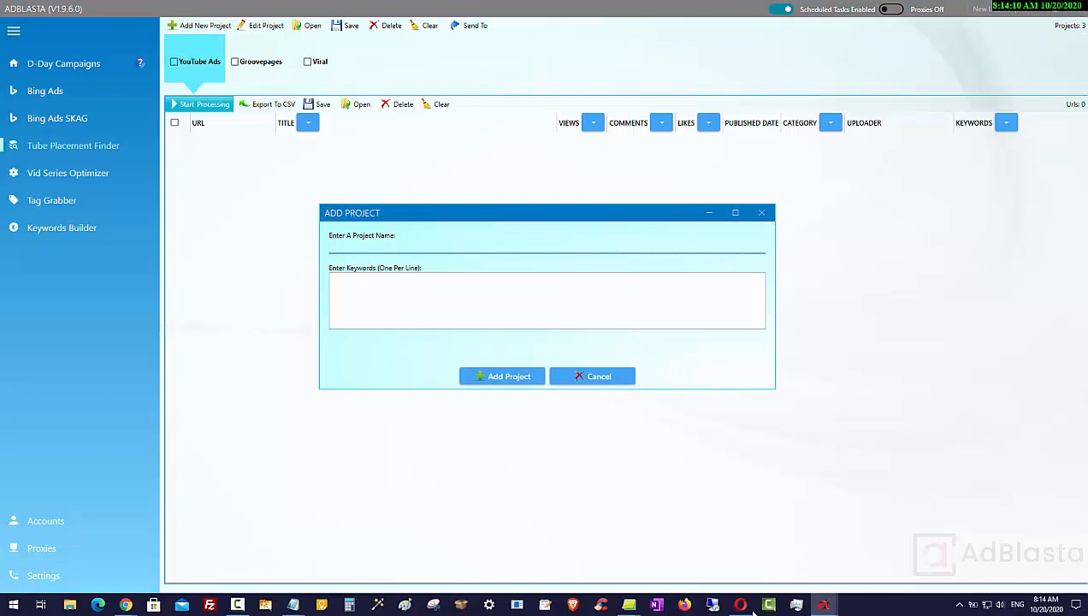
text(YouTube SEO)
key(Tab)
key(ctrl+v)
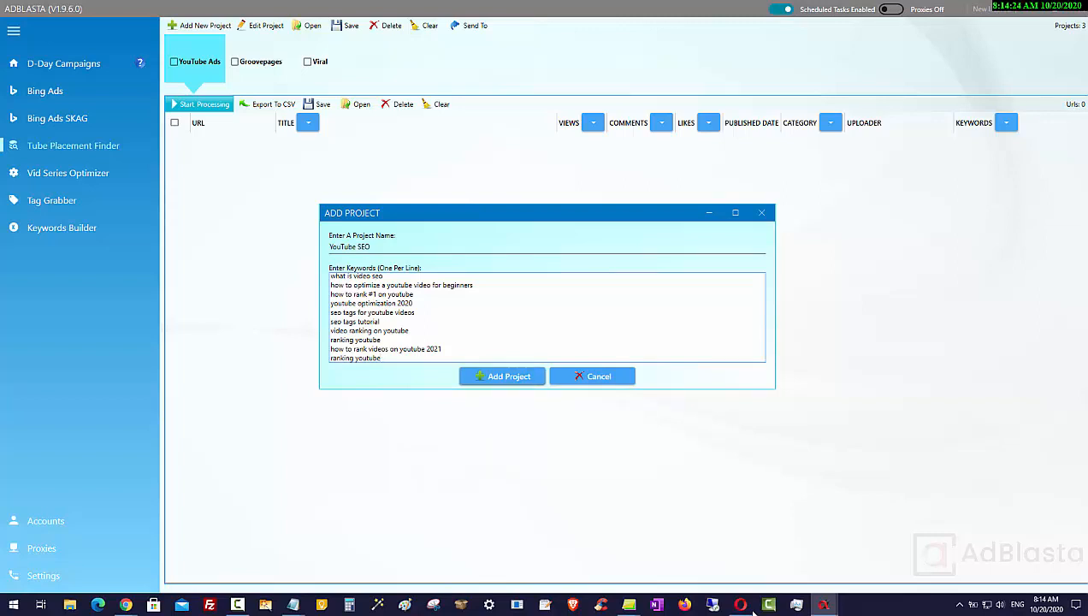
key(Return)
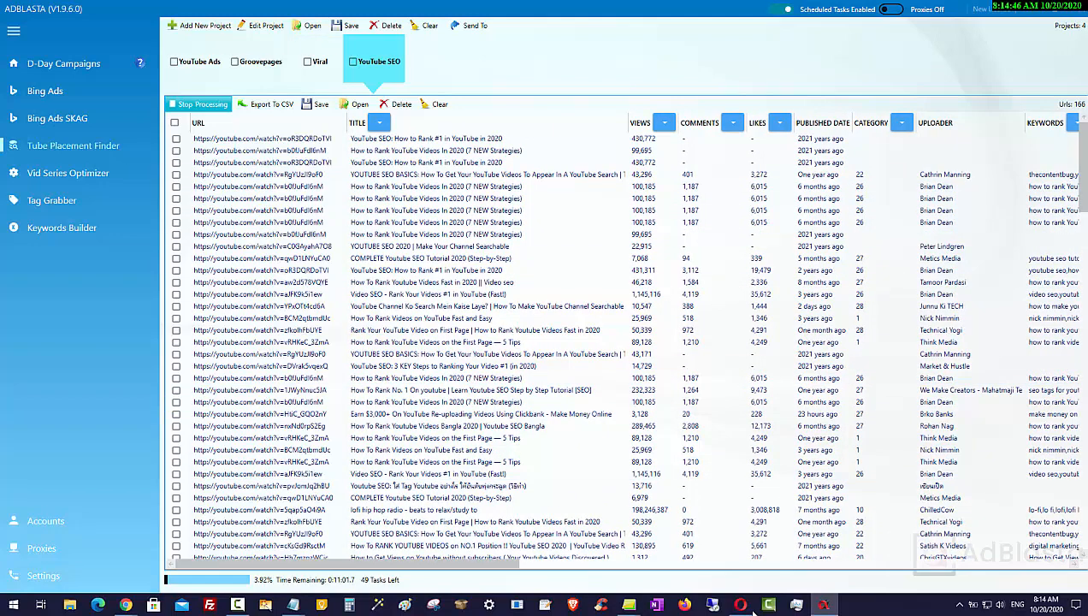
Back in the campaign, set the Maximum CPV bid to US$0.02
click(744, 606)
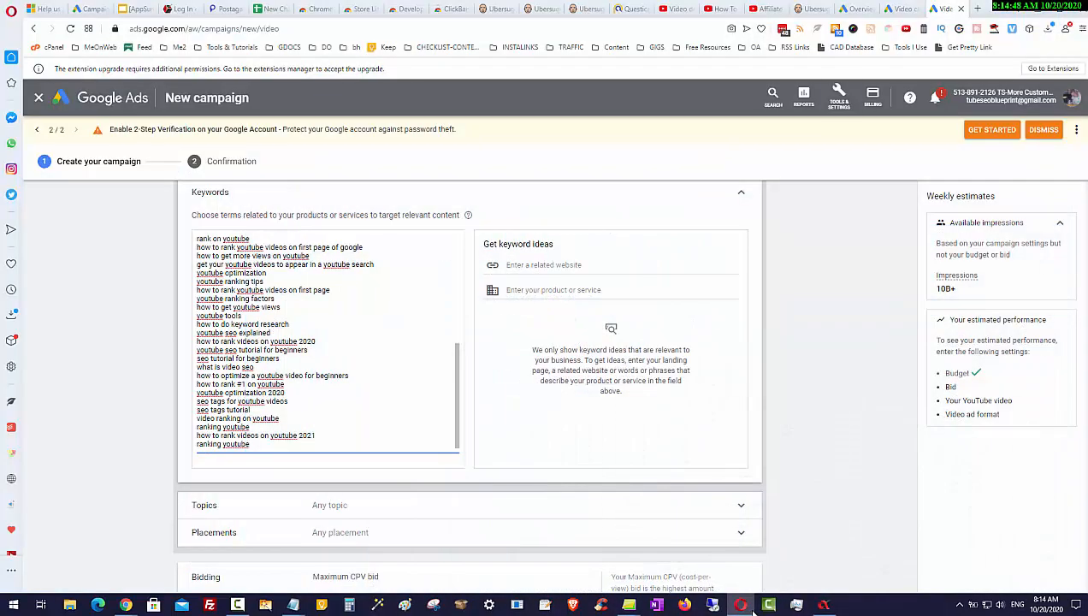
scroll(471, 359, down, 3)
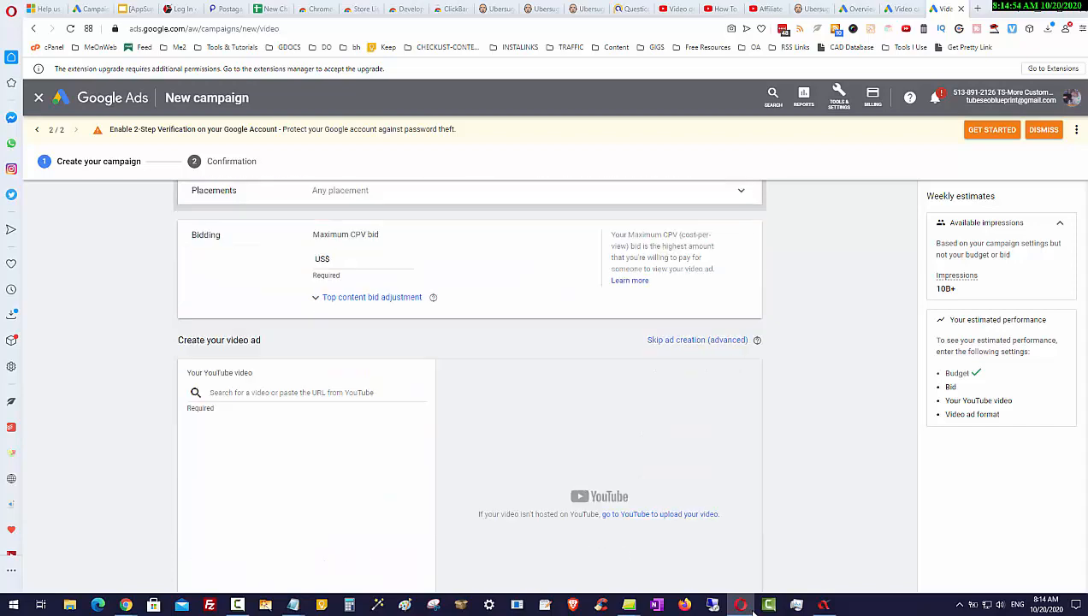
click(366, 259)
text(0.)
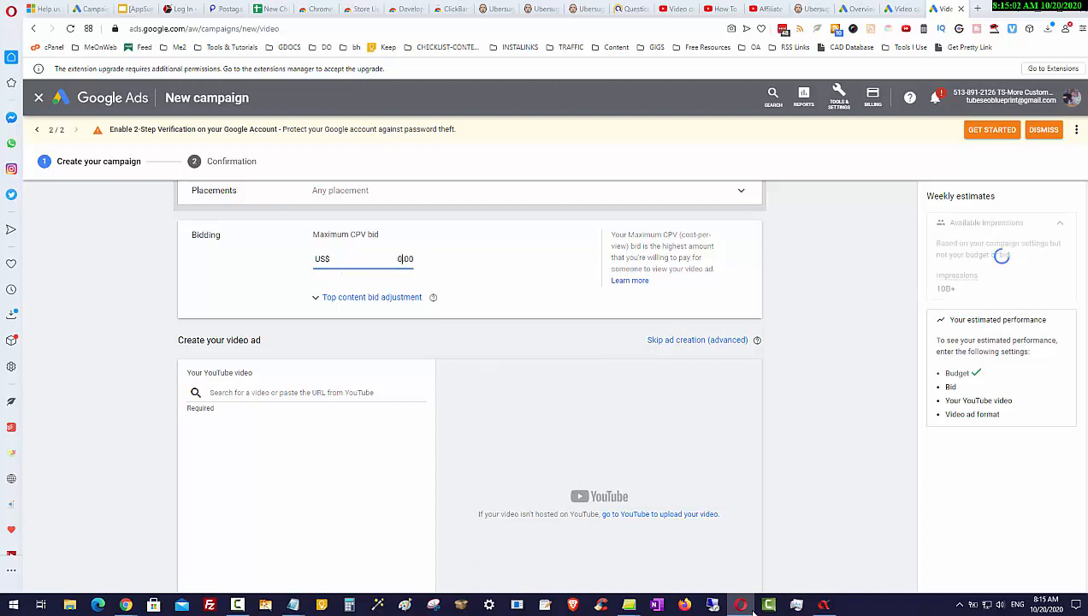
text(02)
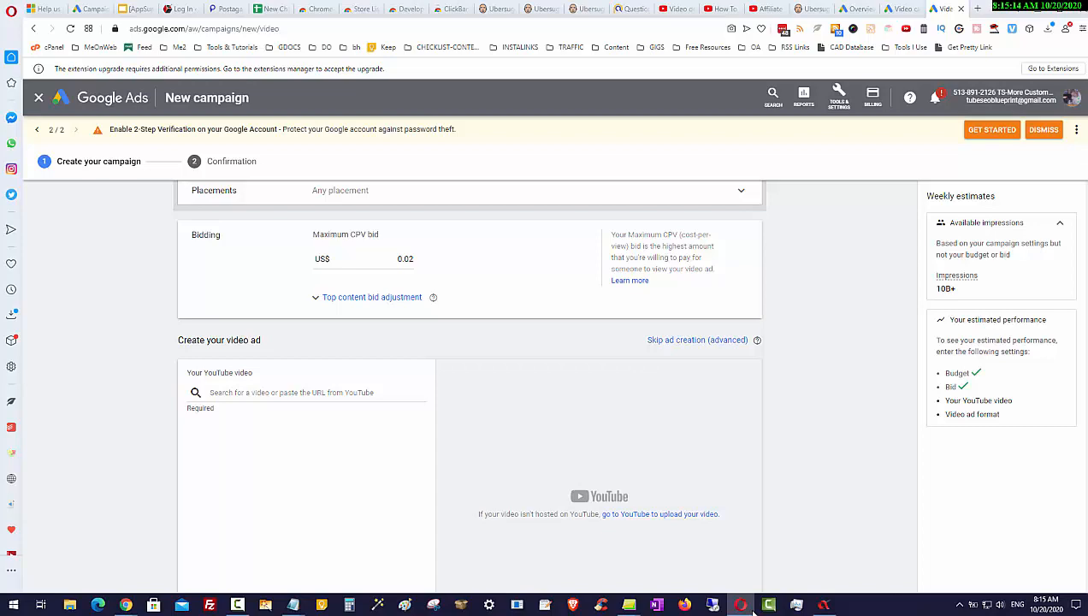
Copy the video link from YouTube Studio and paste it into the ad's YouTube video search field to select the video
scroll(753, 612, up, 4)
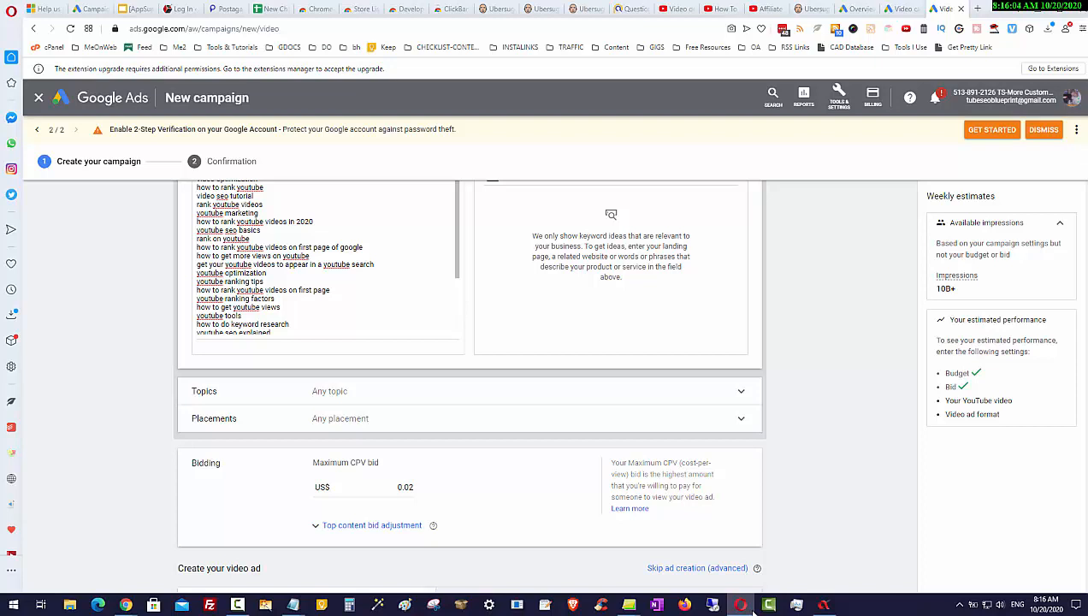
scroll(754, 613, up, 1)
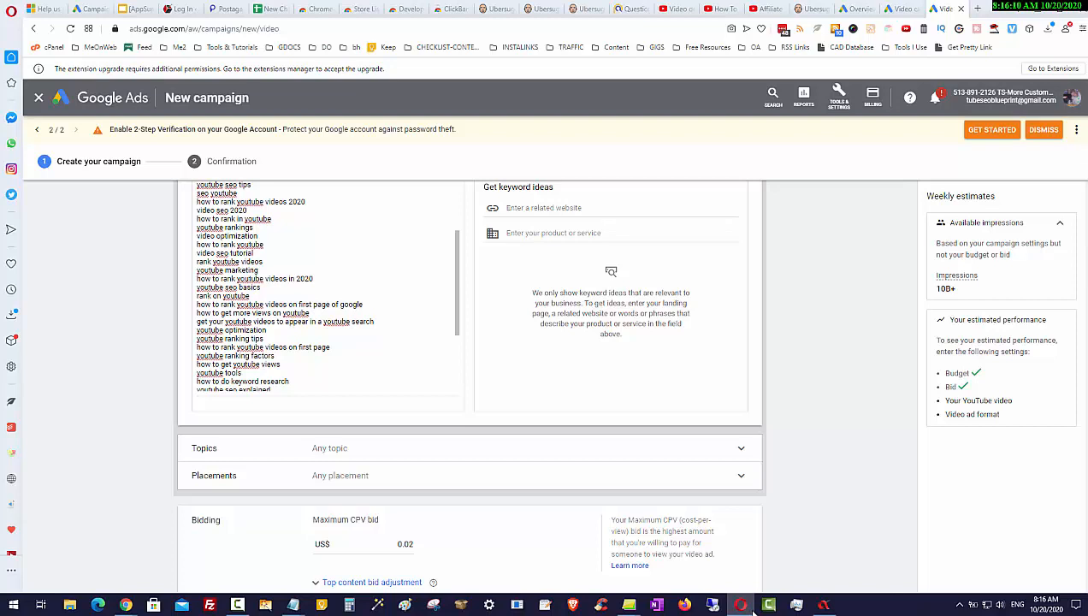
scroll(754, 612, down, 5)
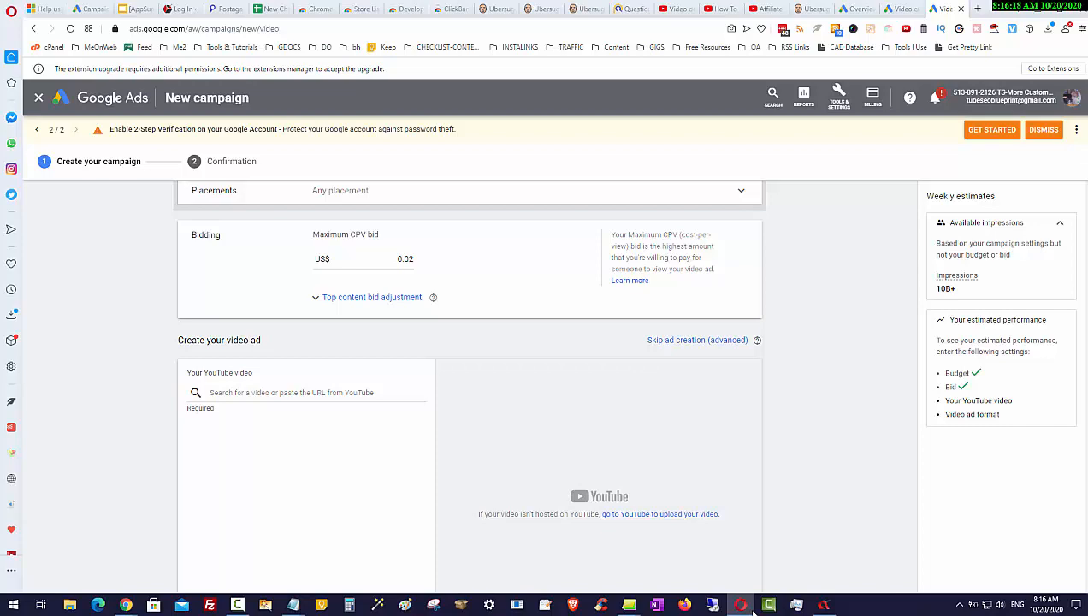
scroll(754, 611, down, 1)
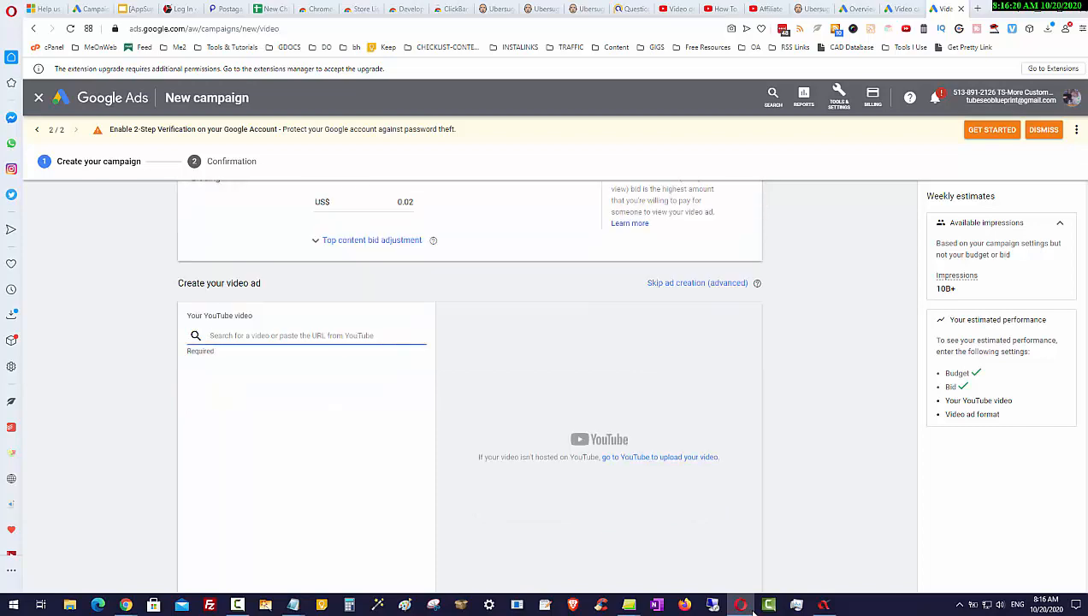
click(676, 9)
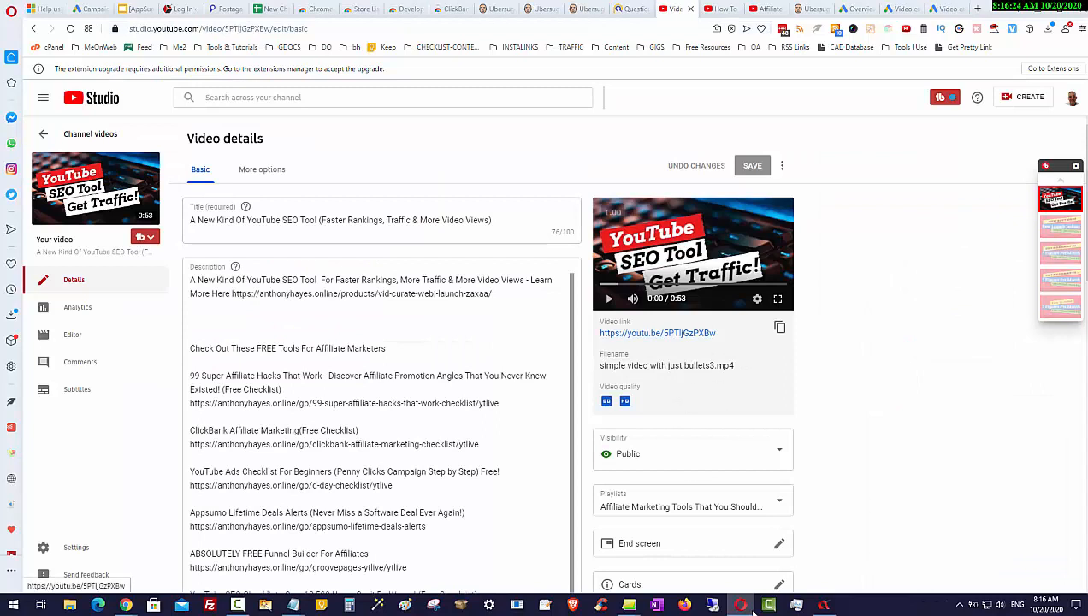
right_click(648, 333)
click(695, 400)
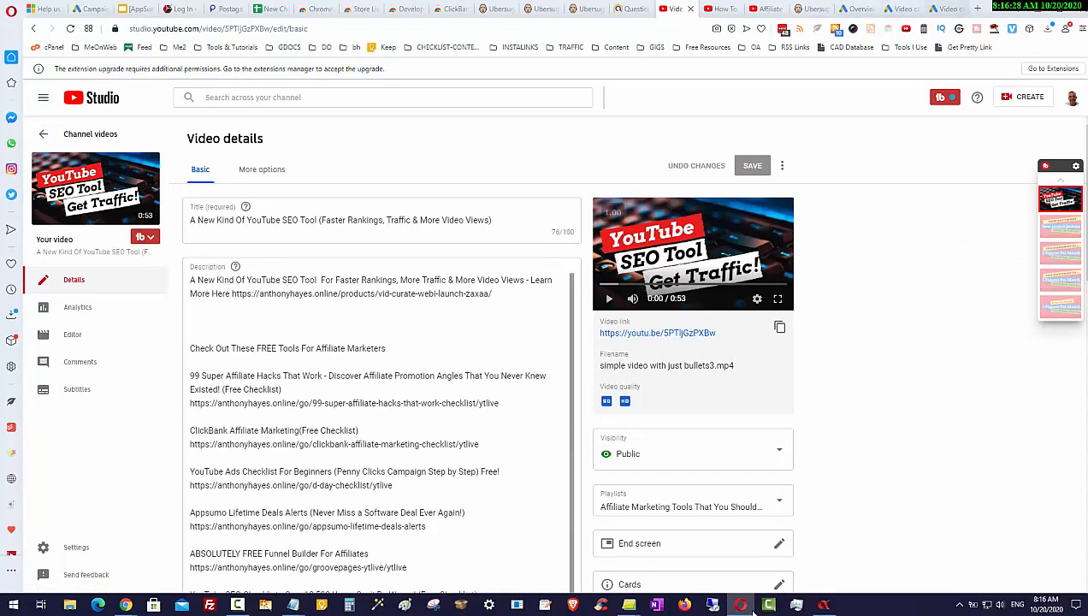
key(ctrl+9)
right_click(273, 332)
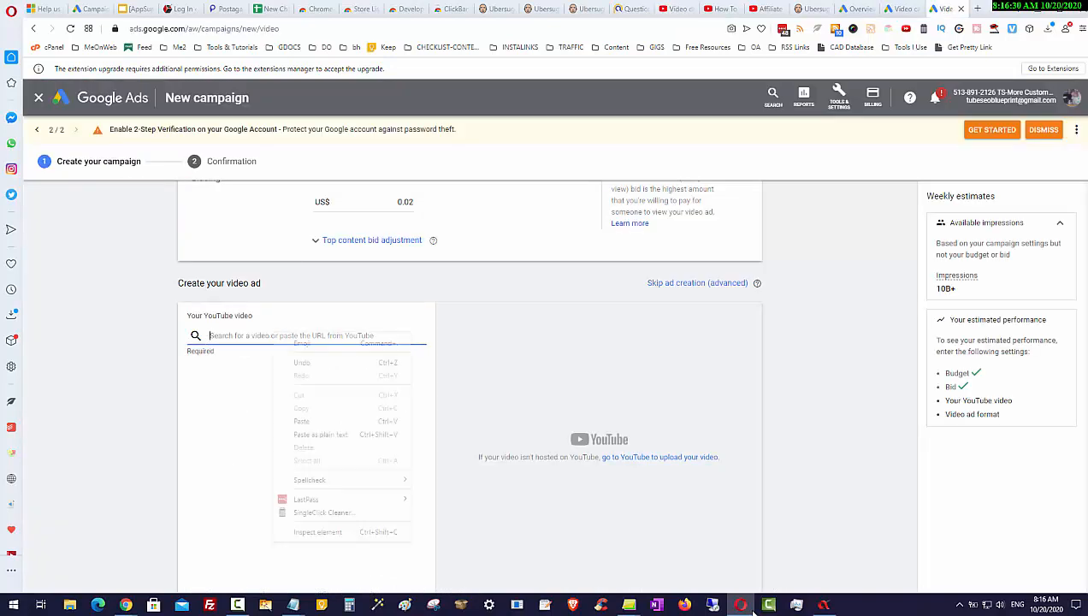
click(304, 419)
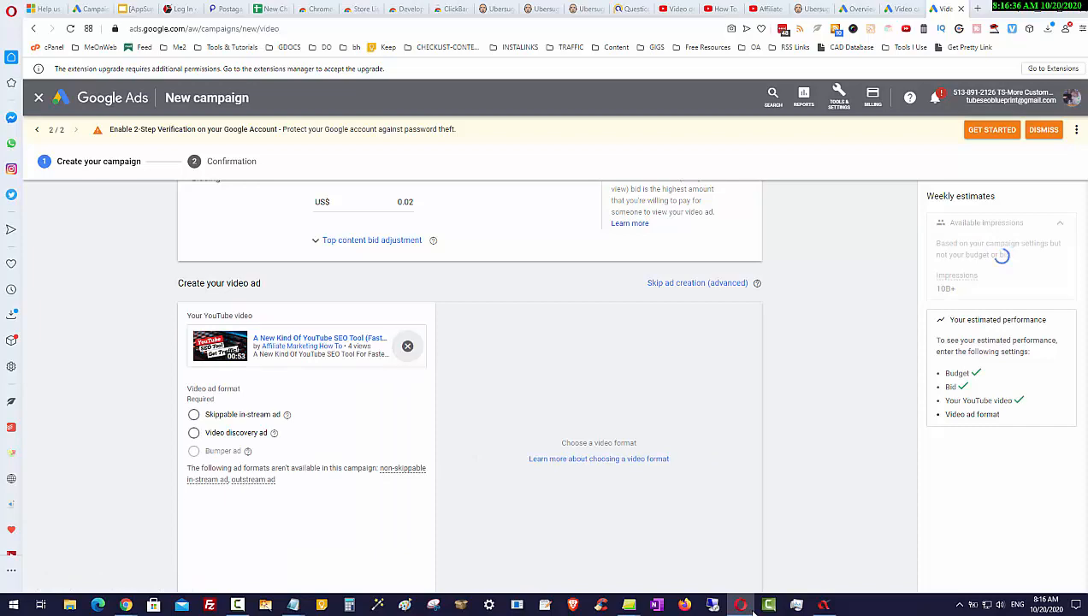
Choose Video discovery ad as the video ad format
click(194, 433)
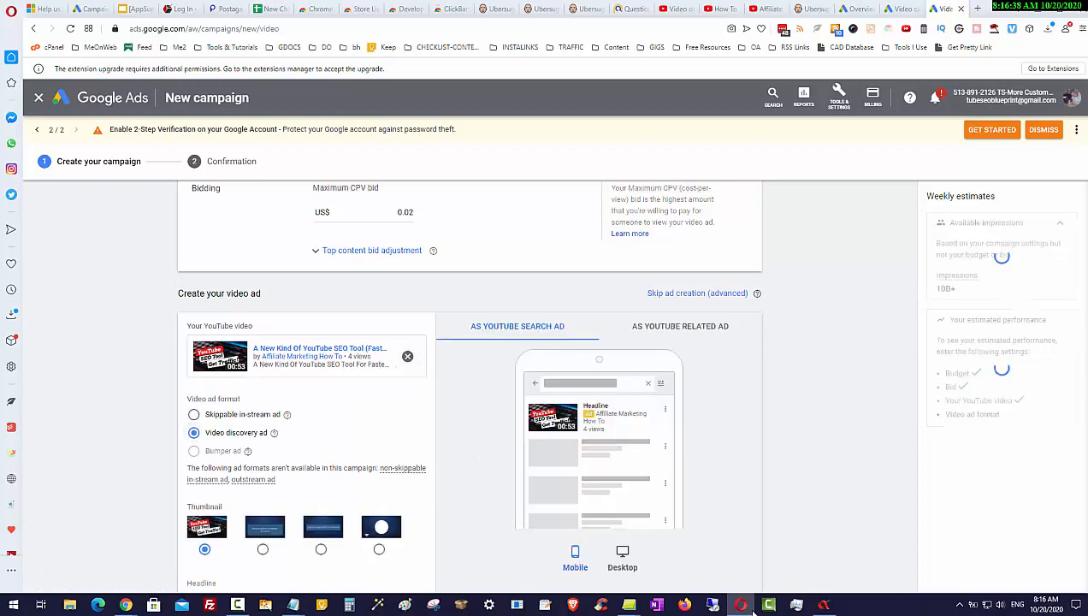
scroll(194, 433, down, 2)
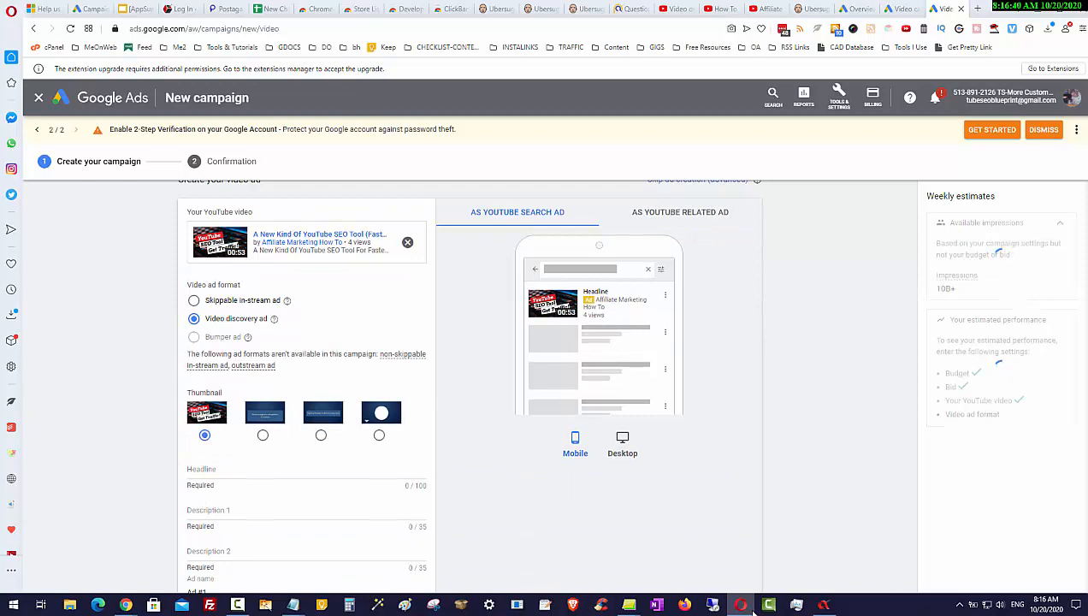
scroll(469, 385, down, 1)
scroll(469, 385, up, 2)
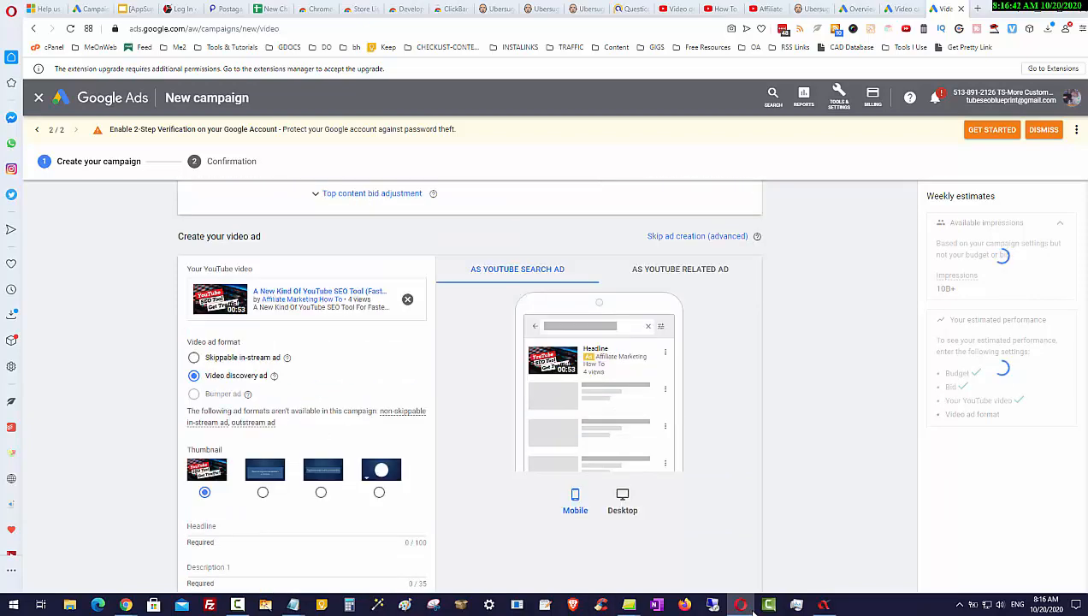
scroll(469, 385, down, 1)
scroll(469, 385, down, 2)
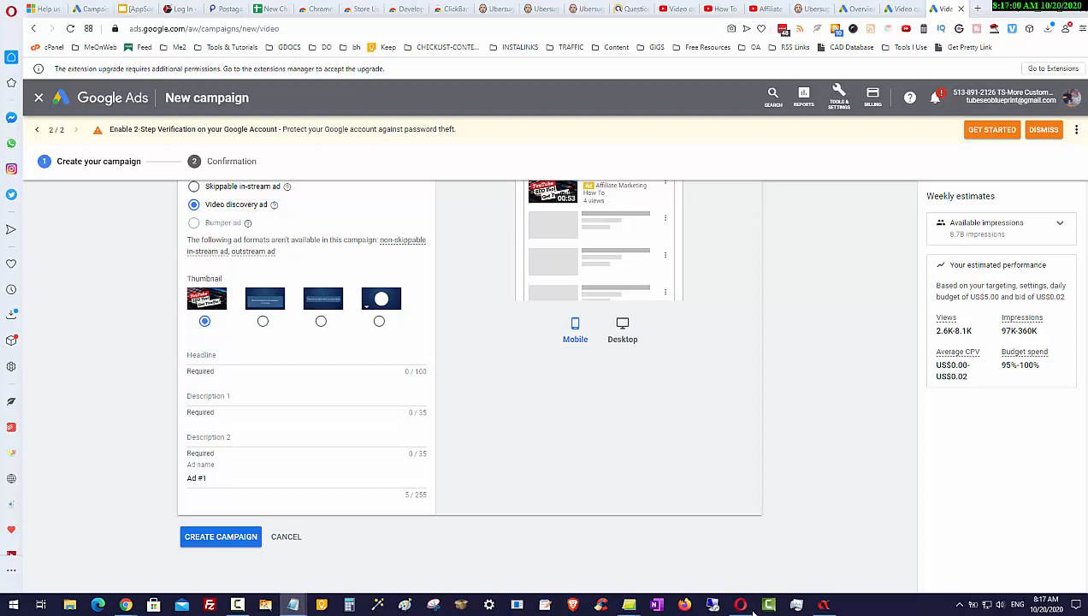
Paste the video title as the ad headline and shorten it to "New YouTube SEO Tool"
right_click(237, 358)
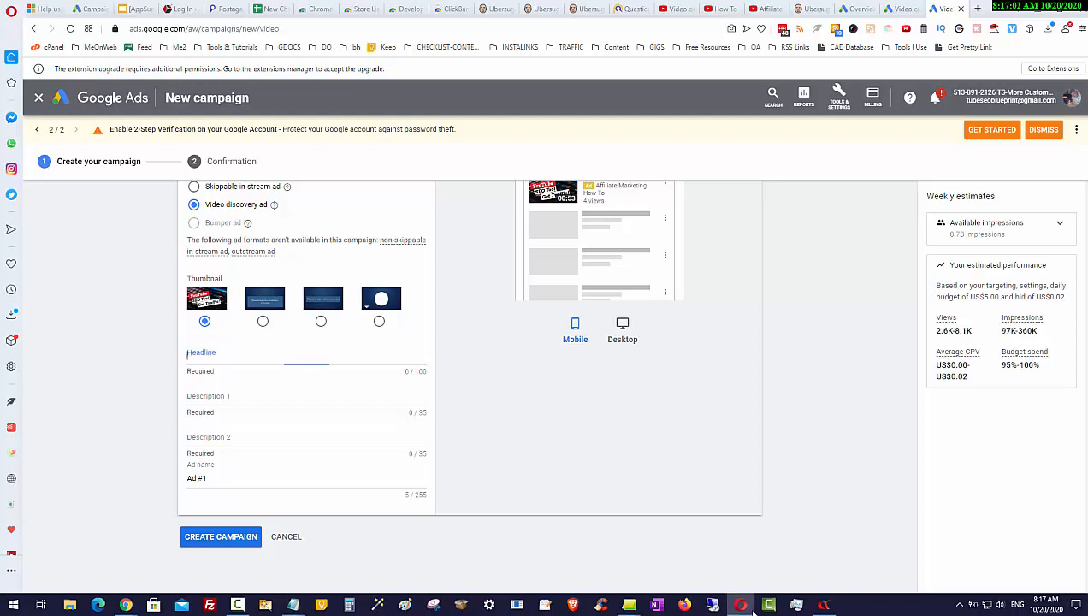
click(272, 447)
text(New Kind Of YouTube SEO Tool)
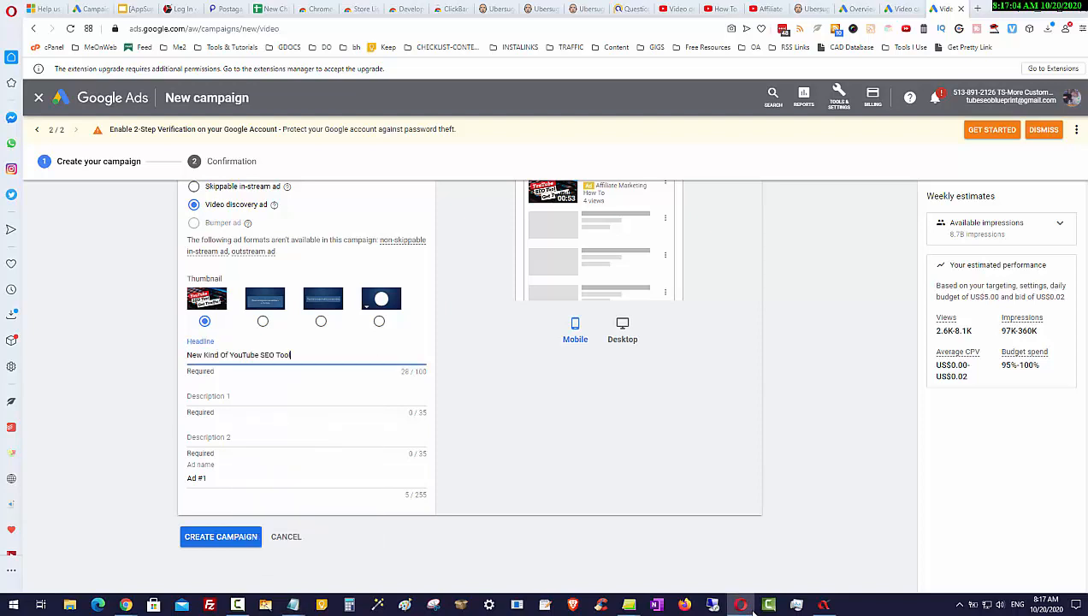
scroll(469, 385, up, 1)
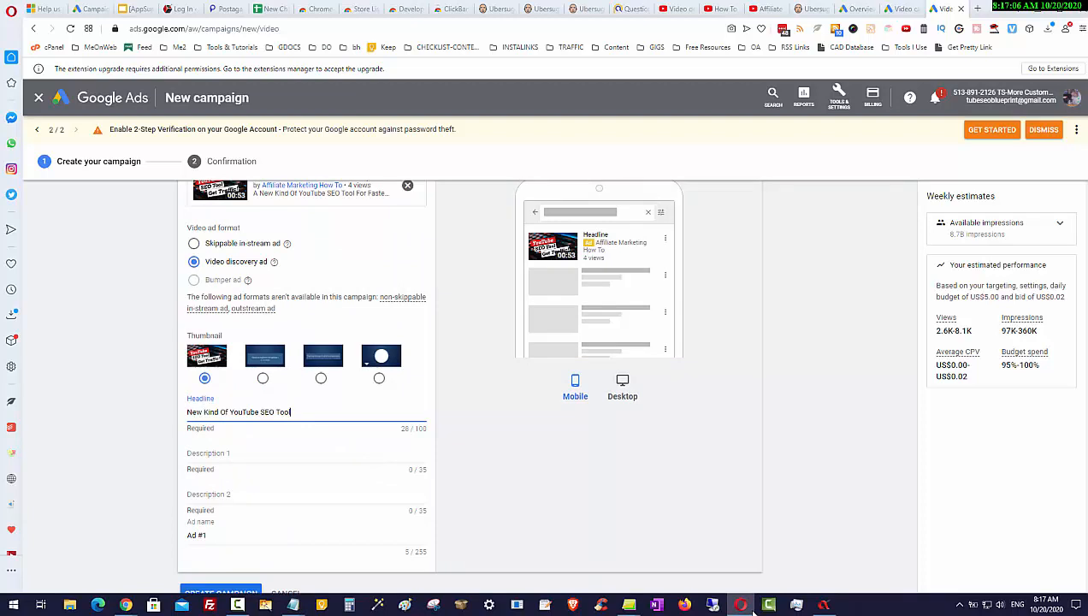
key(Tab)
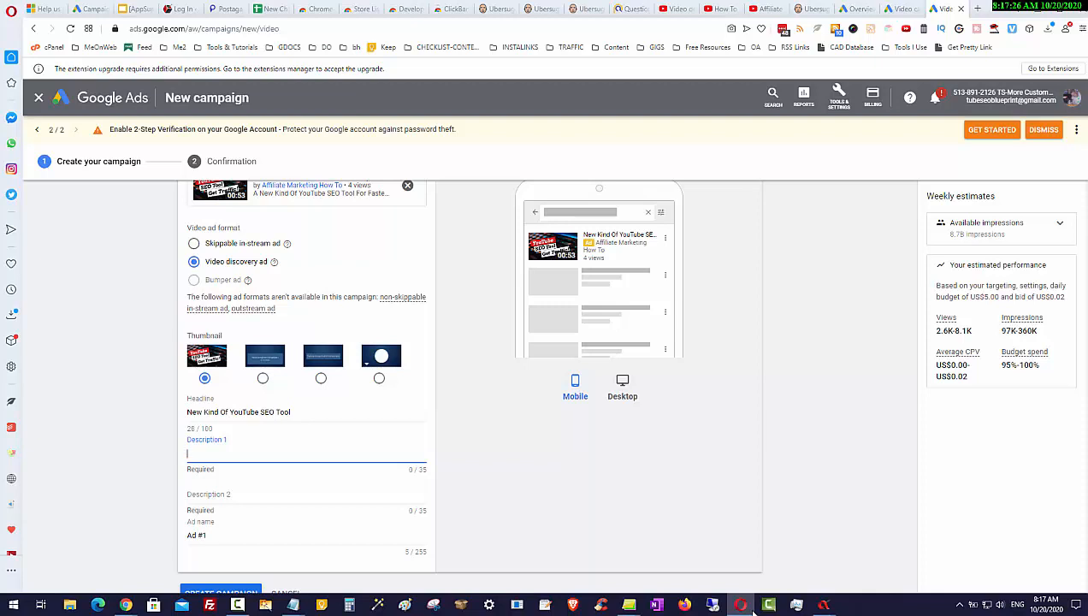
click(229, 412)
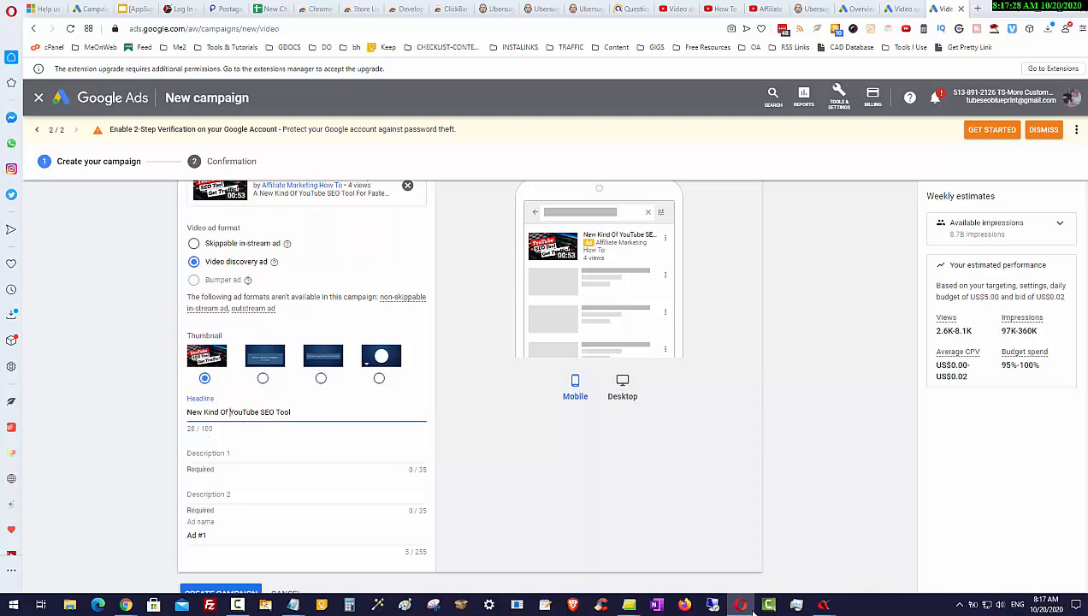
key(BackSpace)
key(BackSpace)
key(BackSpace)
key(BackSpace)
key(BackSpace)
key(BackSpace)
key(BackSpace)
key(BackSpace)
key(Tab)
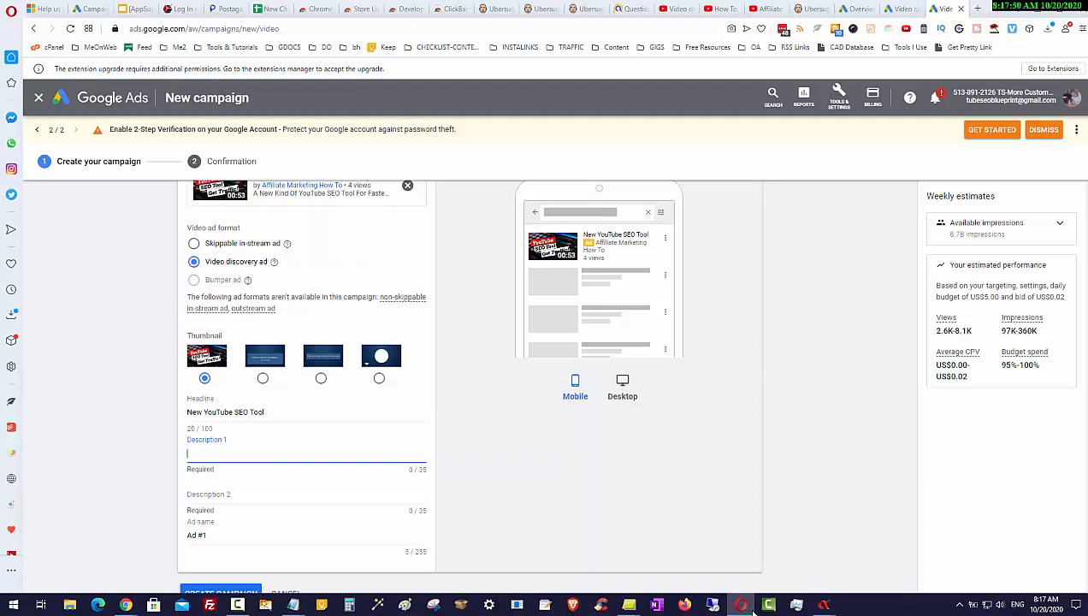
Preview the discovery ad on desktop and mobile
click(622, 385)
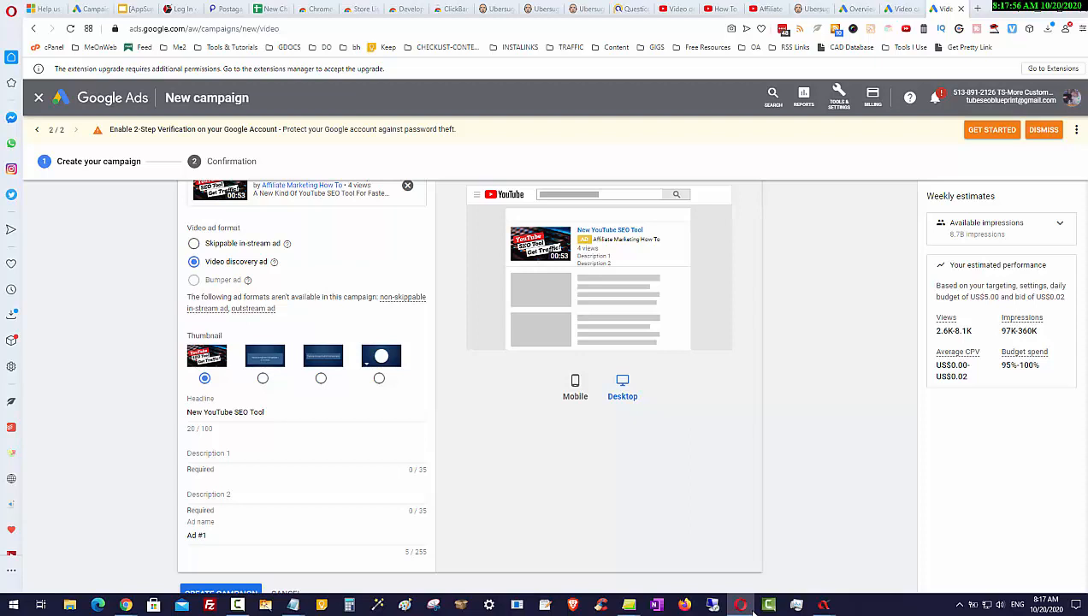
click(574, 385)
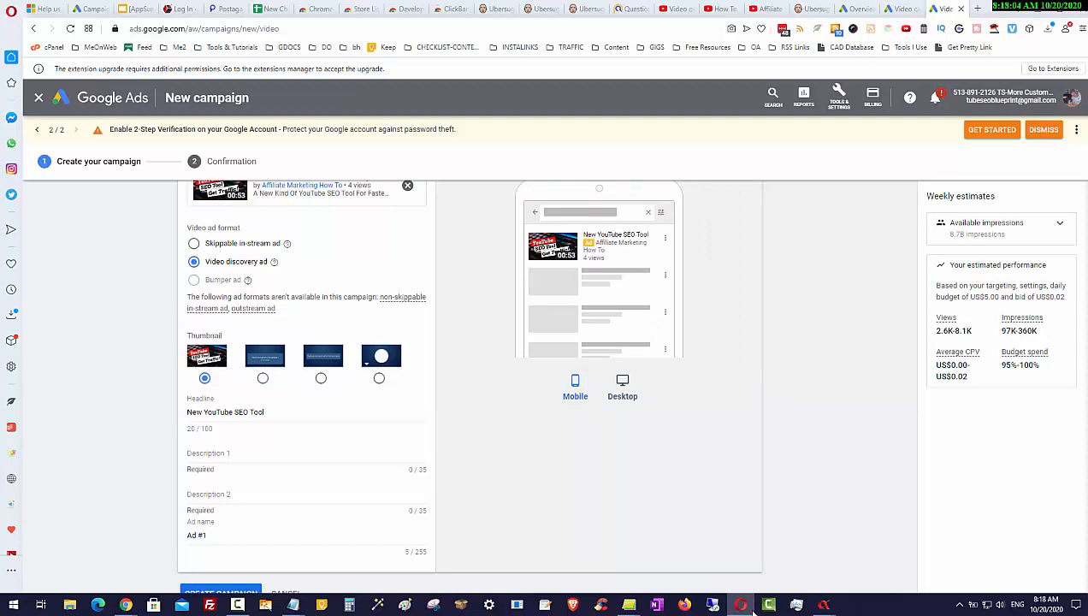
Paste "New YouTube Optimization Methods" as Description 1, correcting the spelling of Optimization
scroll(307, 385, down, 1)
click(304, 396)
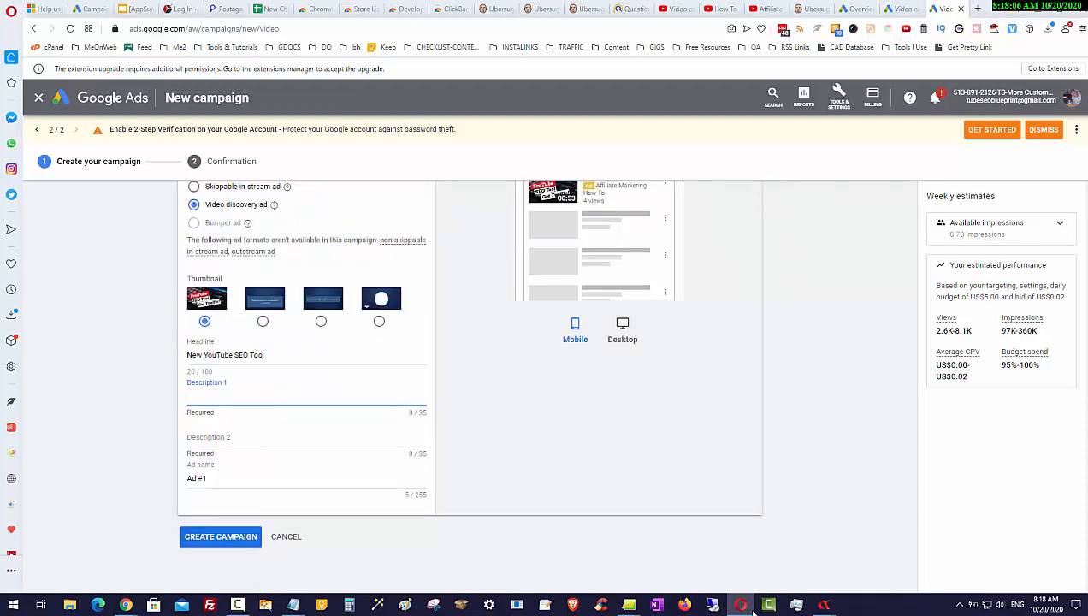
key(alt+Tab)
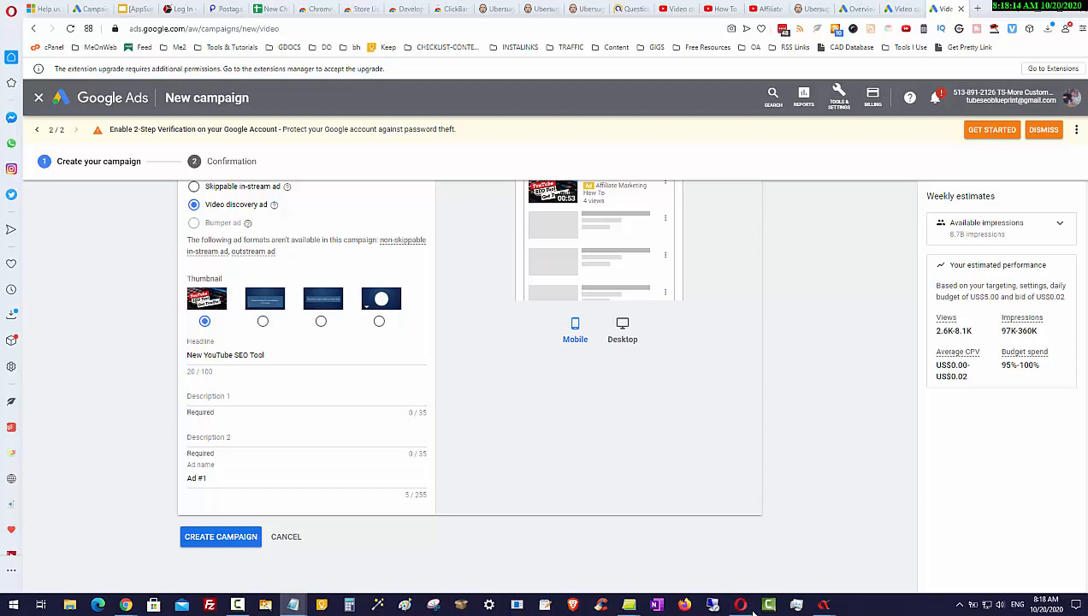
right_click(208, 397)
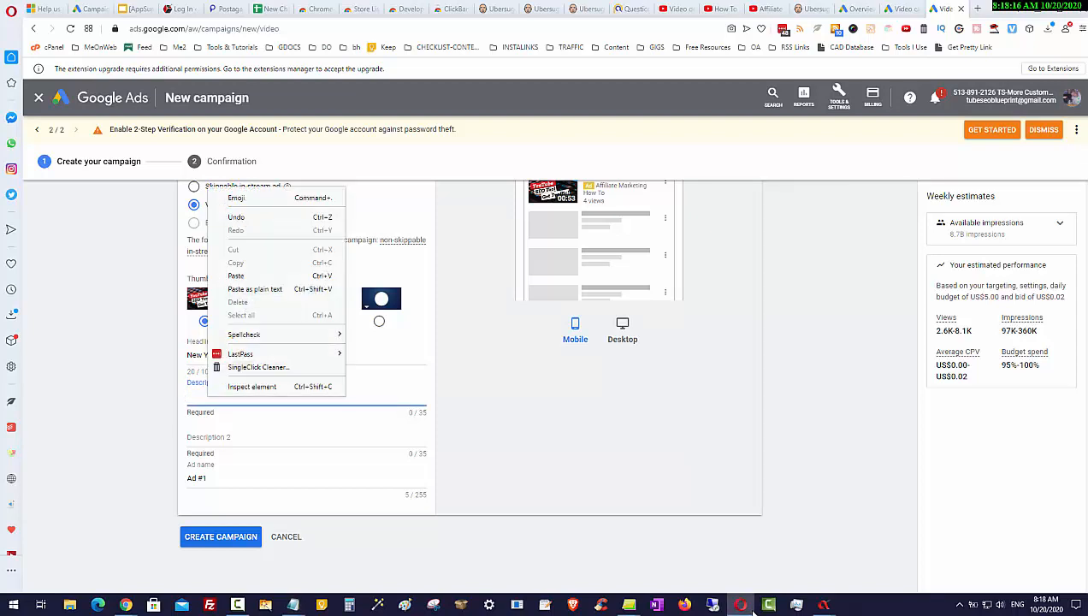
click(236, 276)
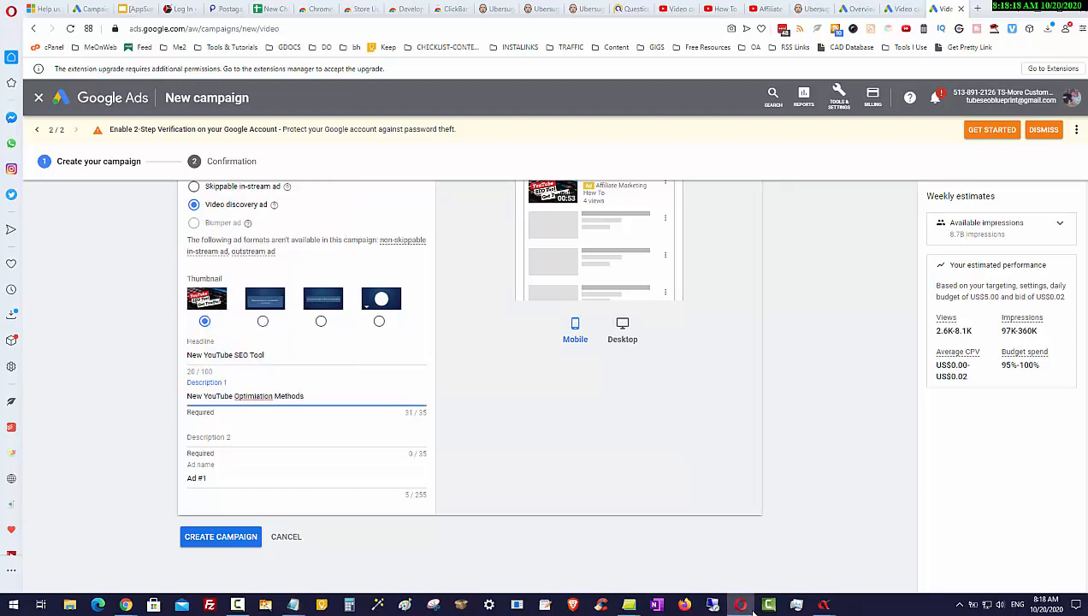
right_click(250, 397)
click(274, 188)
click(548, 428)
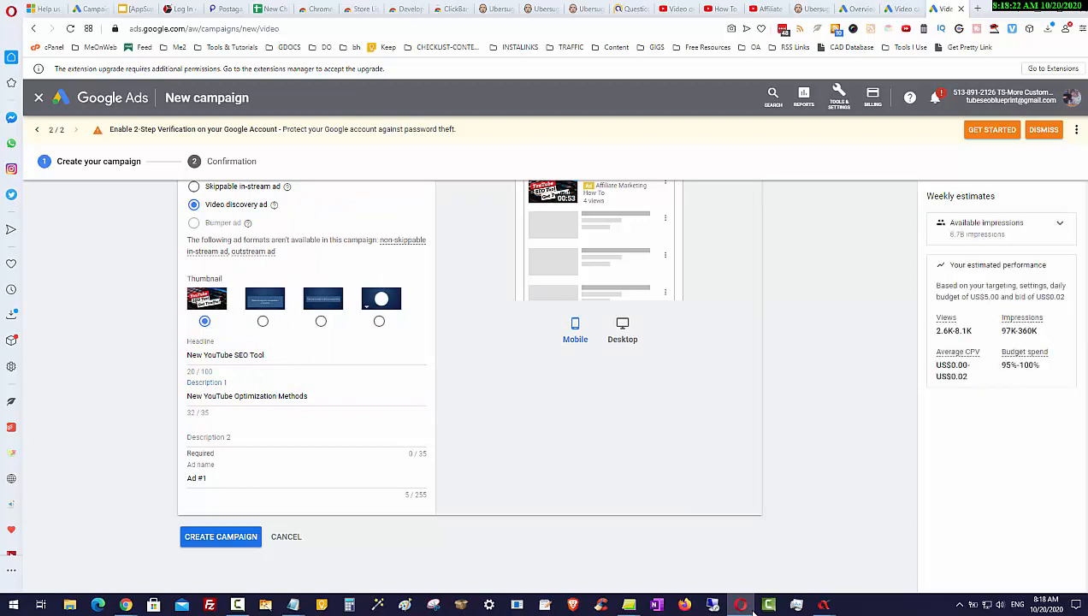
Switch the ad preview to desktop
scroll(548, 428, up, 2)
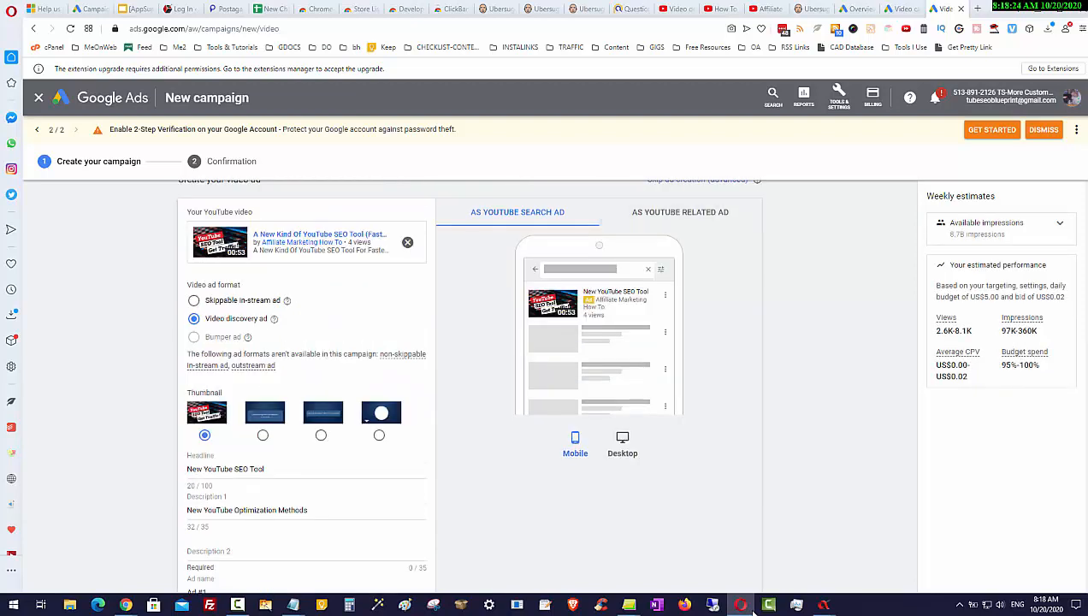
click(257, 552)
click(622, 445)
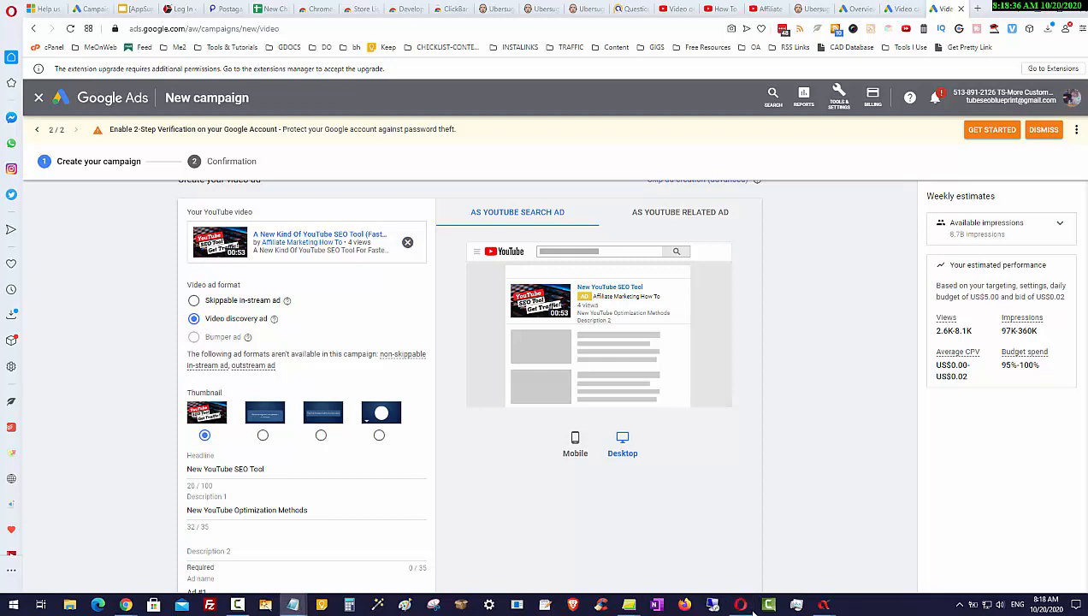
Paste "Increase Video Views Today" as Description 2
scroll(755, 613, down, 2)
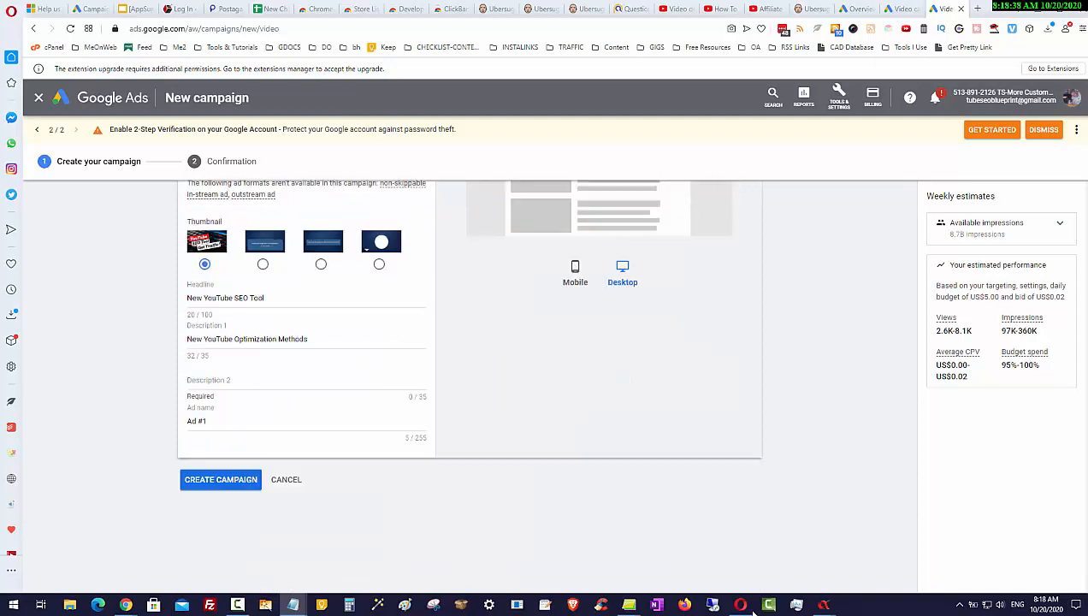
click(223, 380)
right_click(223, 380)
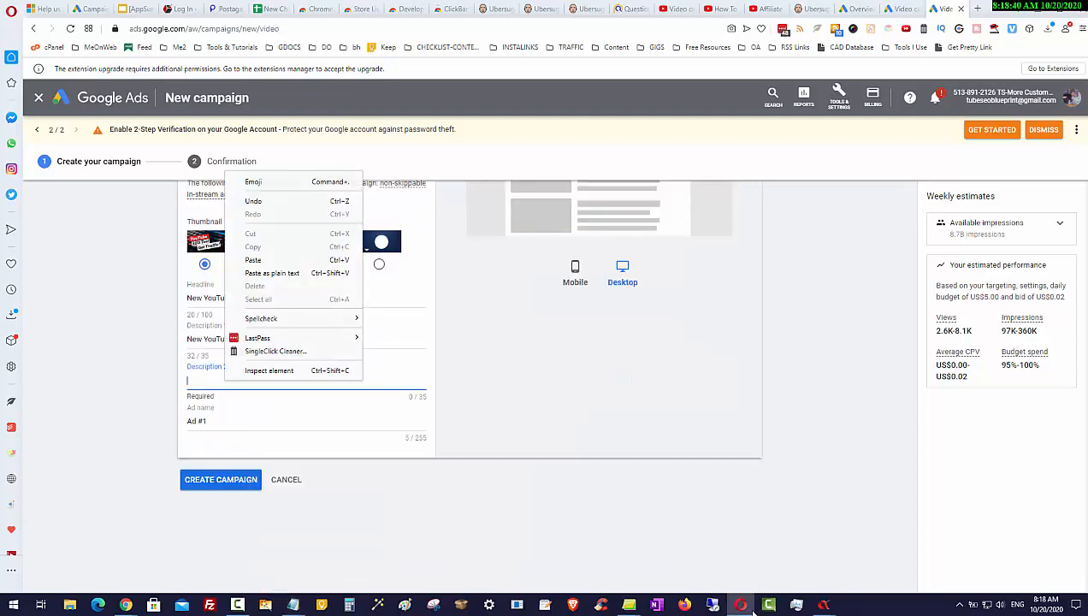
click(257, 269)
text(Increase Video Views Today)
click(325, 339)
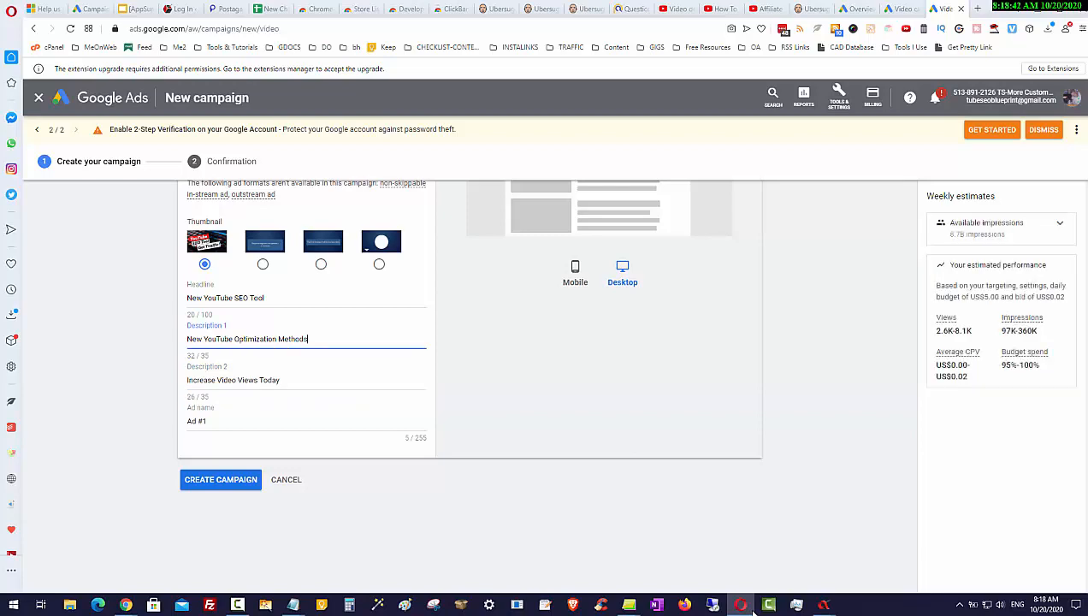
Review the desktop preview of the discovery ad with its headline and both descriptions
scroll(325, 339, up, 2)
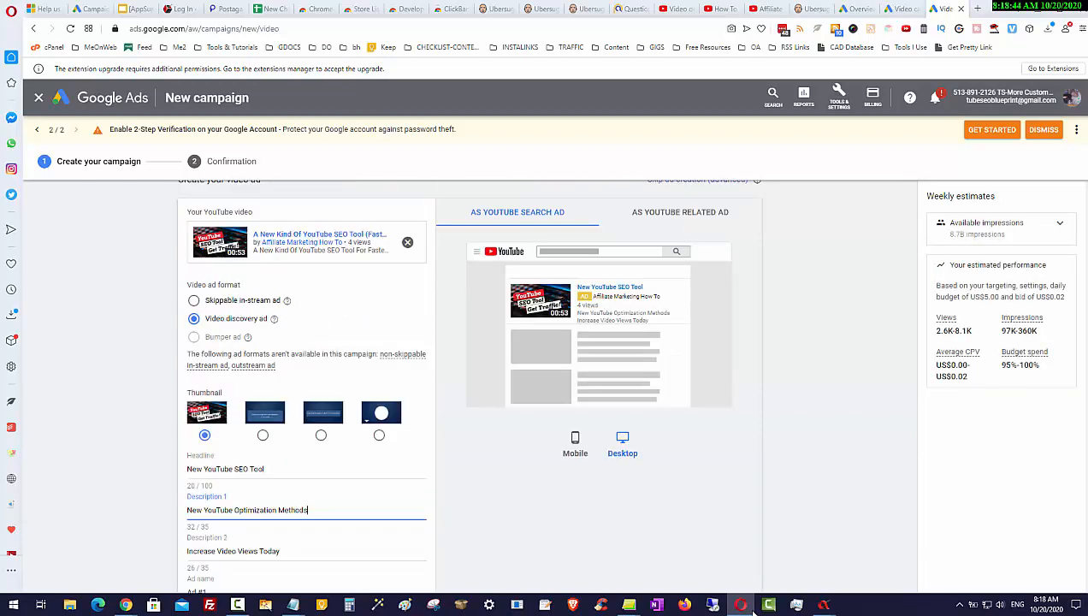
scroll(468, 385, down, 2)
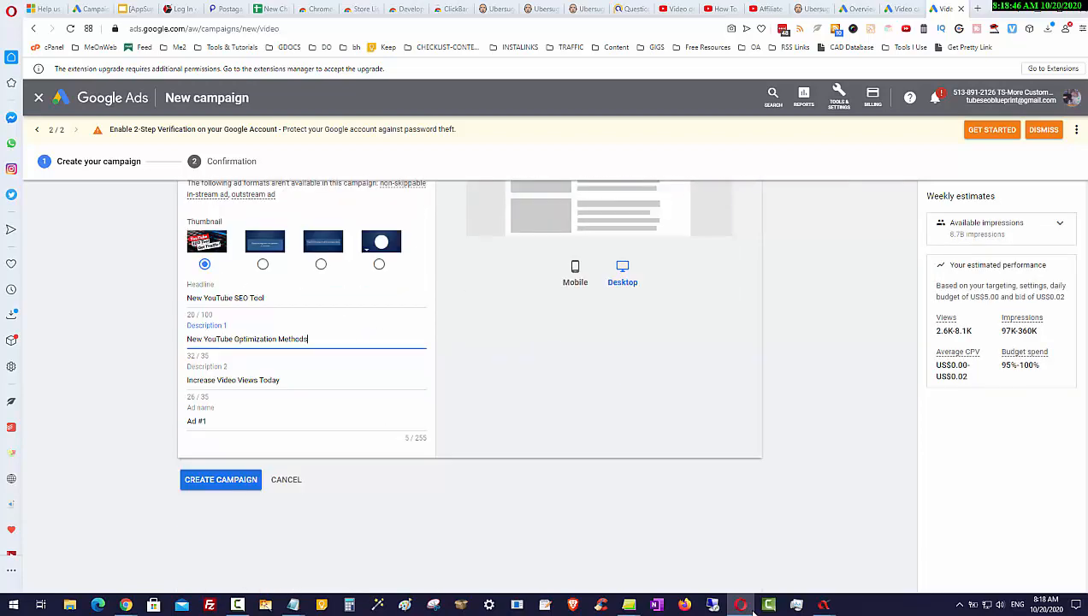
scroll(469, 385, up, 2)
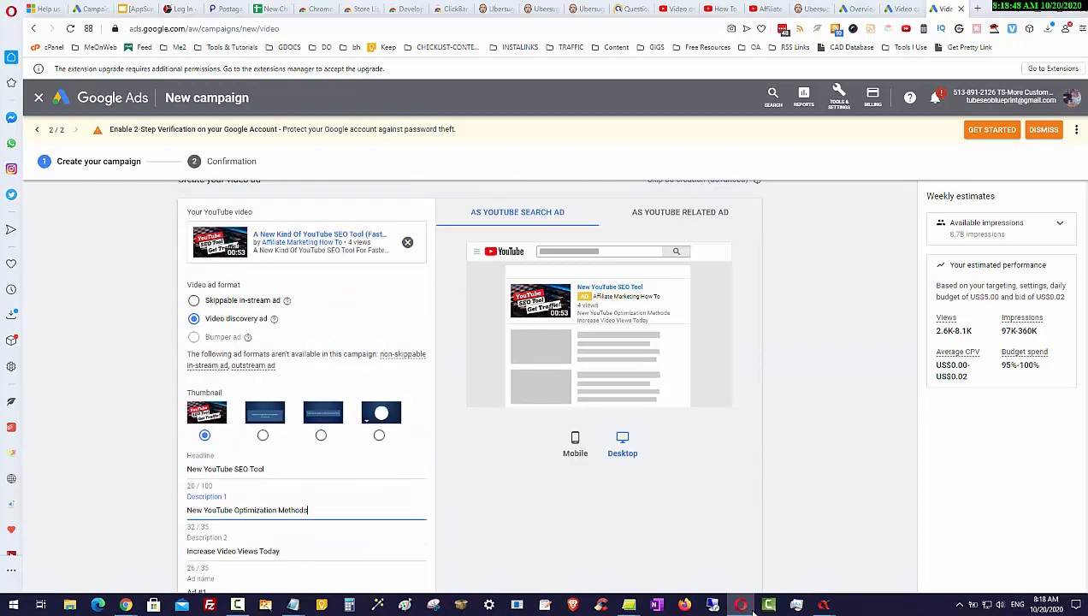
scroll(469, 386, down, 1)
scroll(469, 385, down, 1)
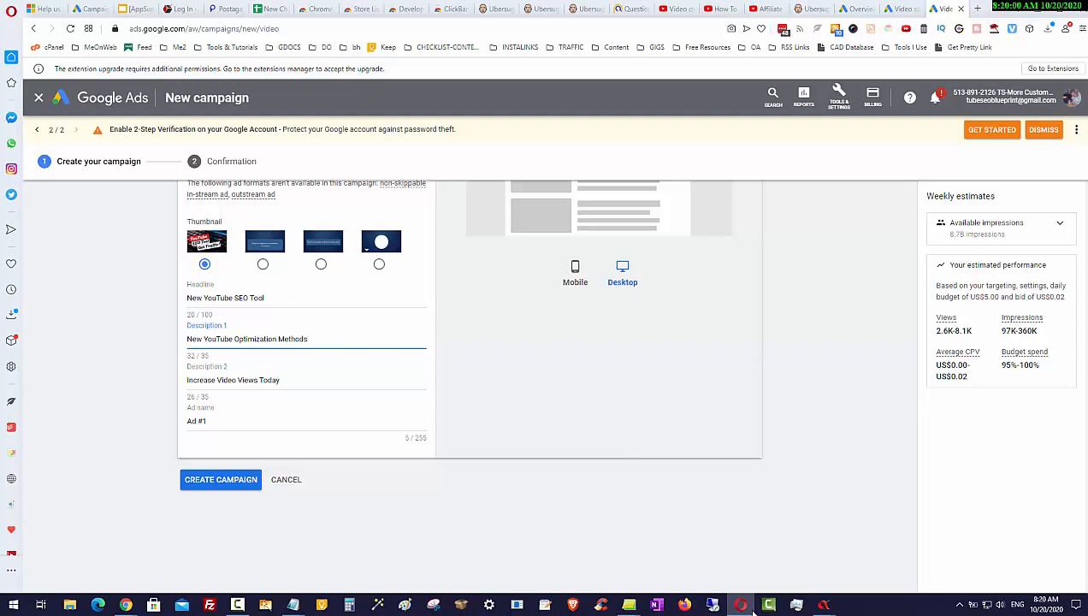
Create the campaign
click(221, 480)
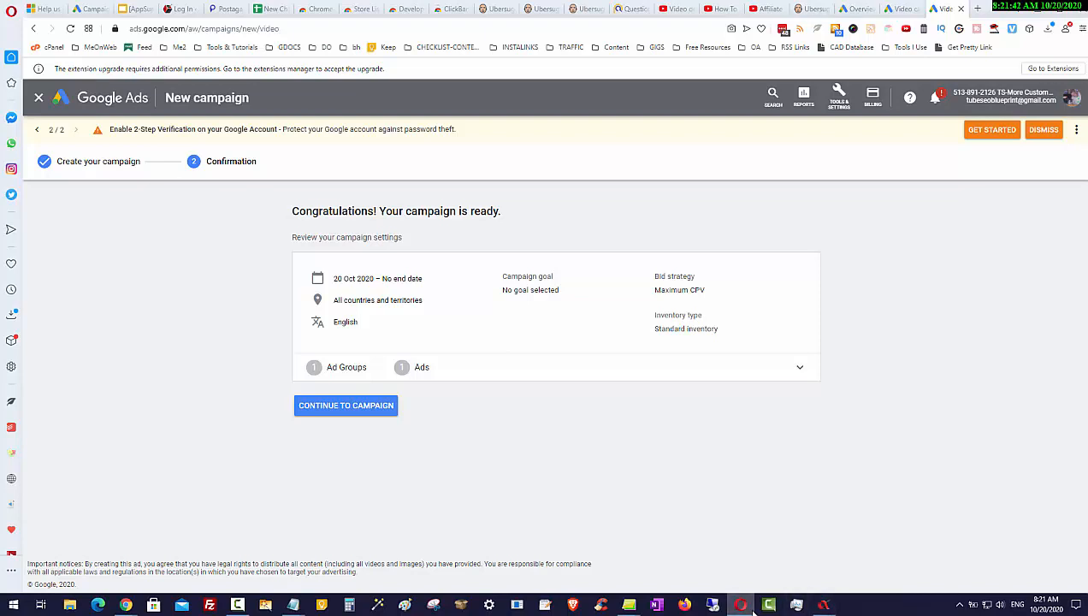
Switch to AdBlasta, dismiss its task-completed notice, and open the D-Day Campaigns section
click(825, 605)
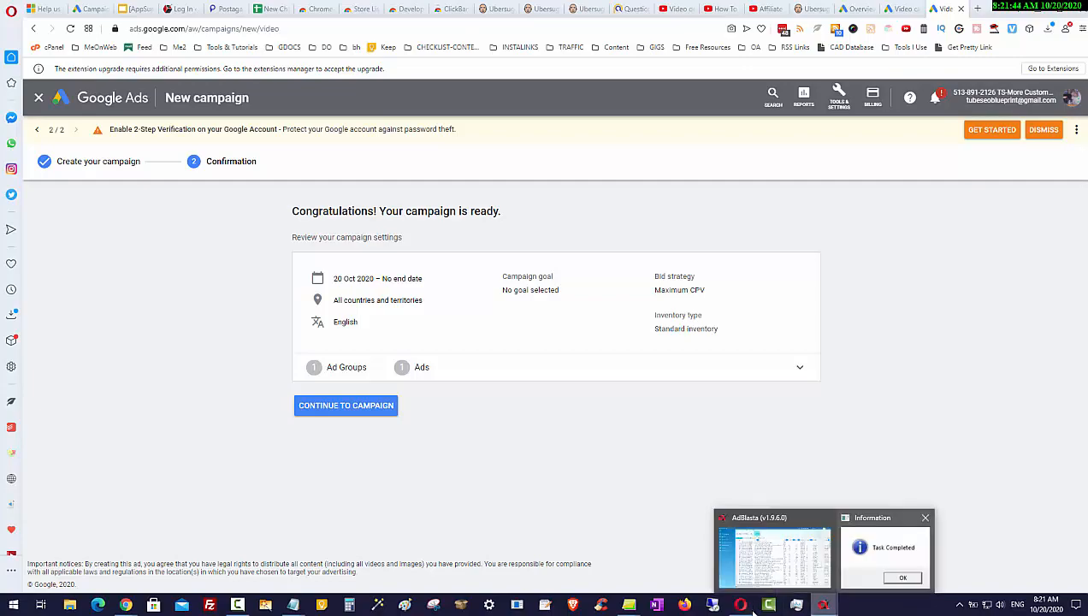
click(886, 556)
click(592, 277)
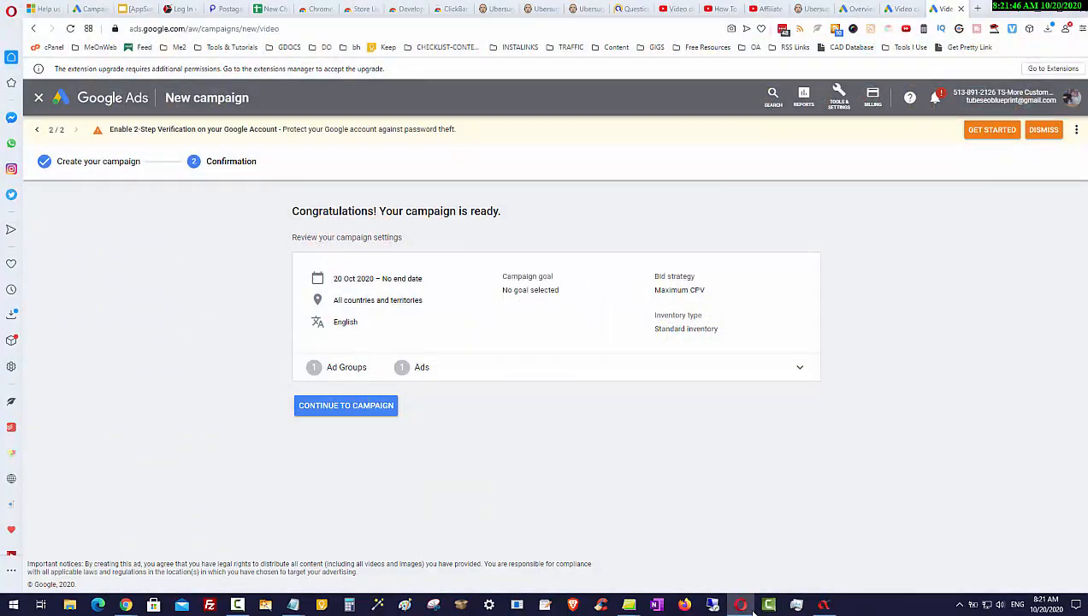
click(824, 605)
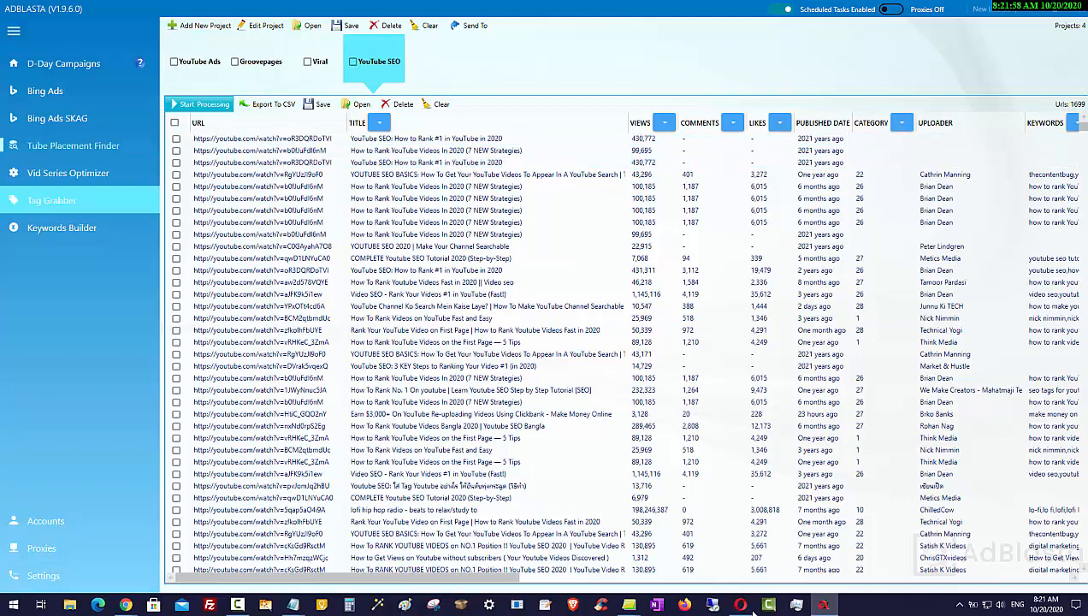
click(64, 63)
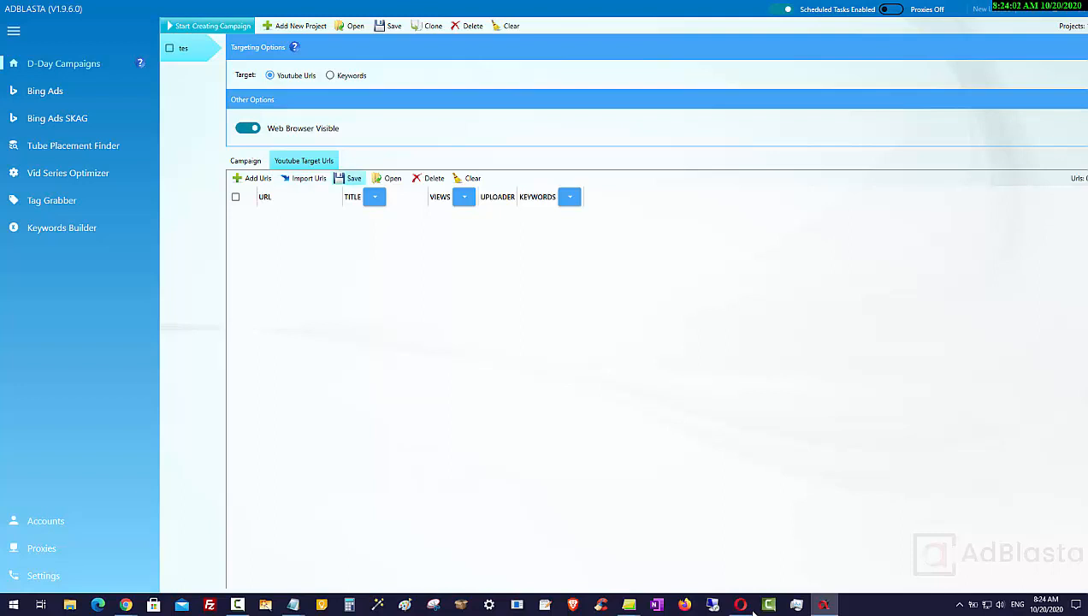
Delete the "&t=7s" timestamp from the end of the YouTube Ads video URL
click(305, 178)
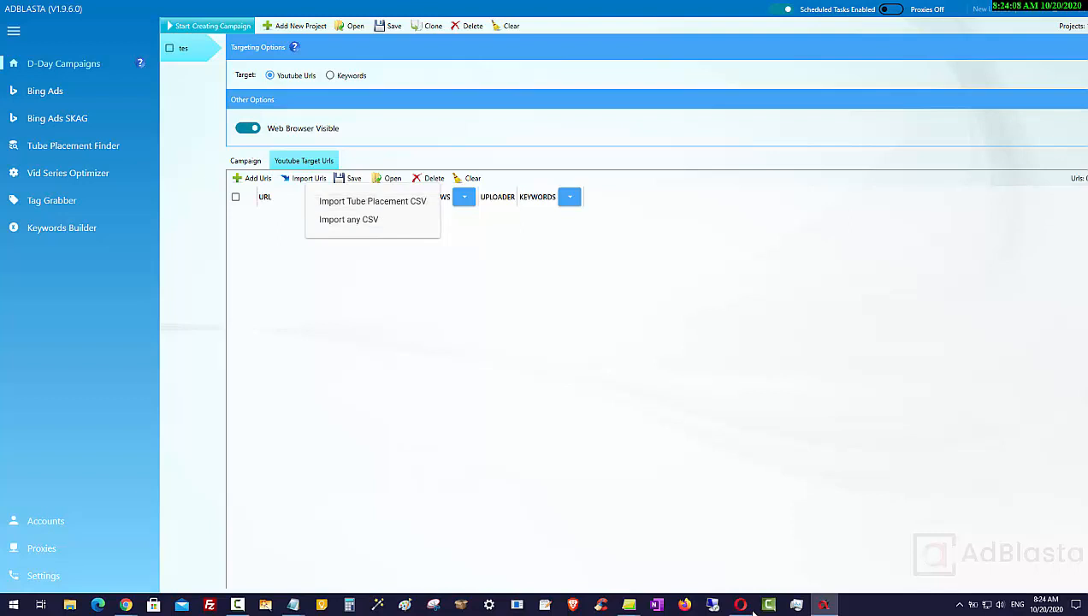
click(754, 613)
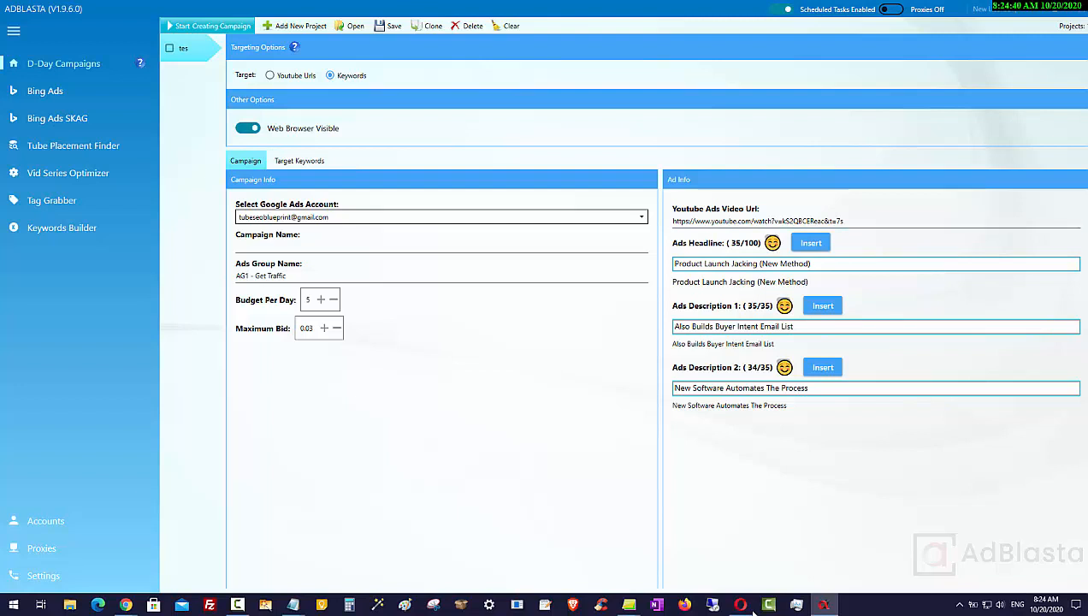
drag(843, 221, 825, 220)
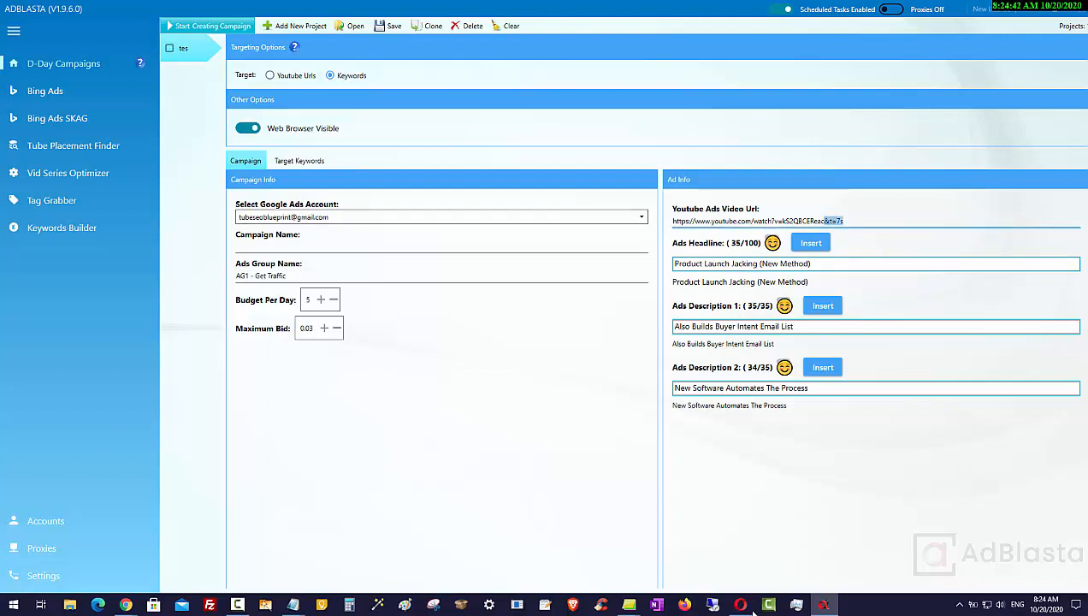
key(BackSpace)
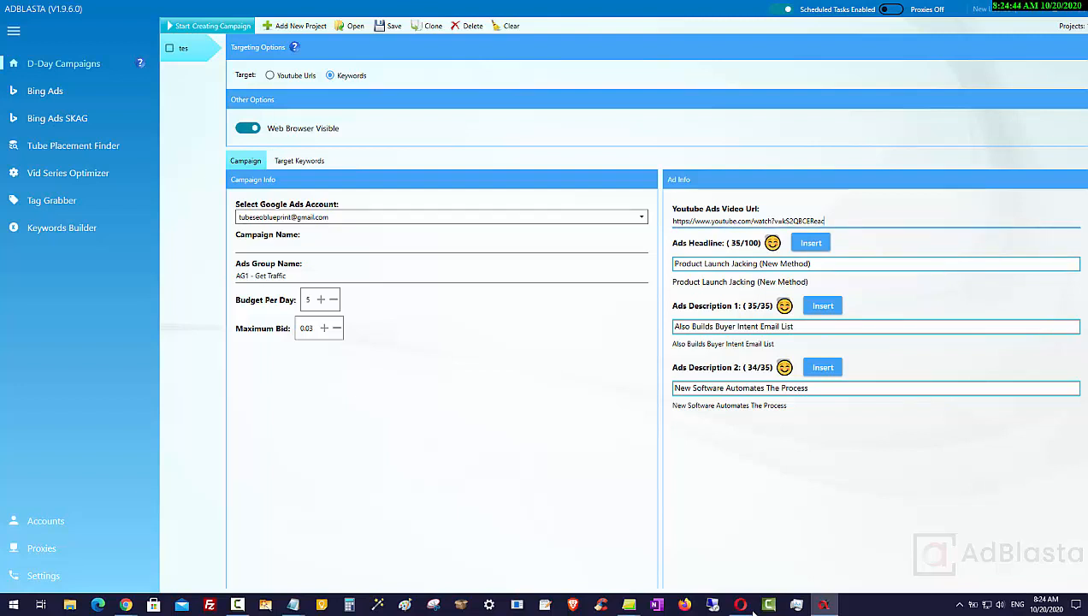